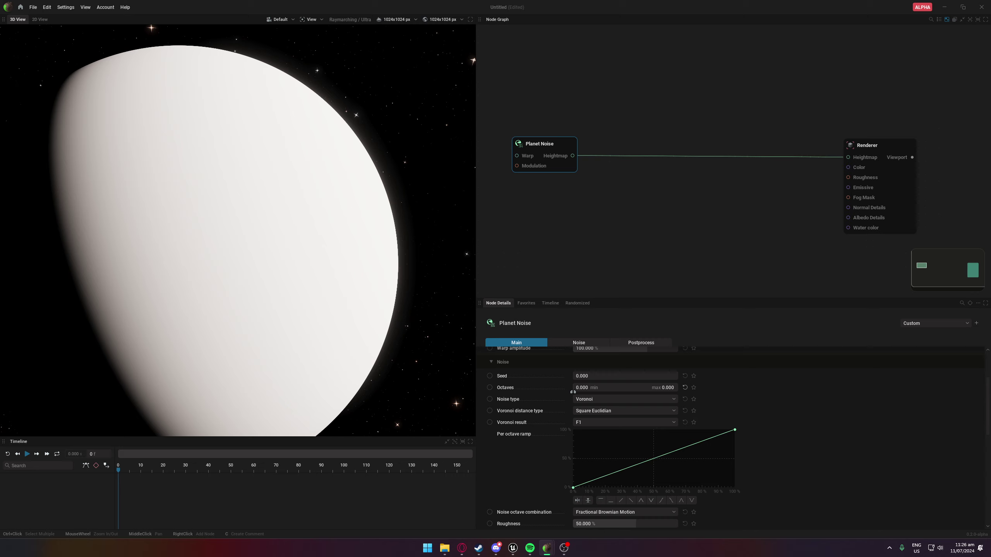
Add a Colorize node feeding the Renderer's Color input and place it below the Planet Noise node
left_click_drag(848, 167, 633, 243)
mouse_move(660, 269)
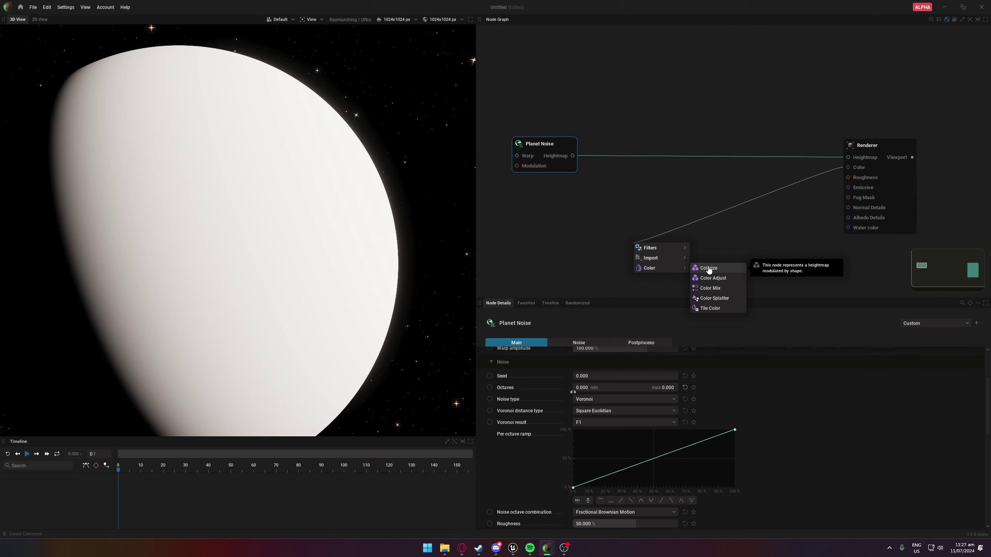
left_click(731, 269)
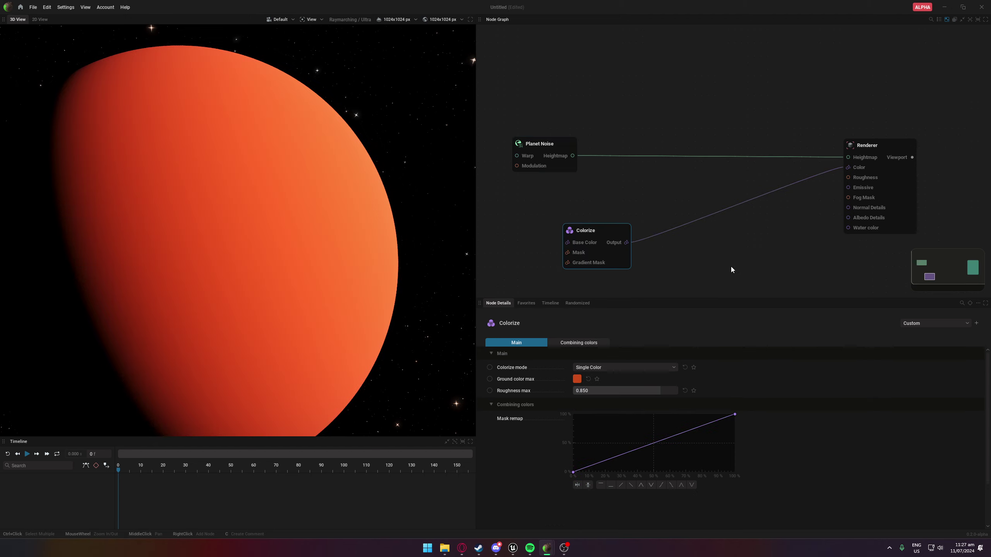
left_click_drag(579, 235, 593, 226)
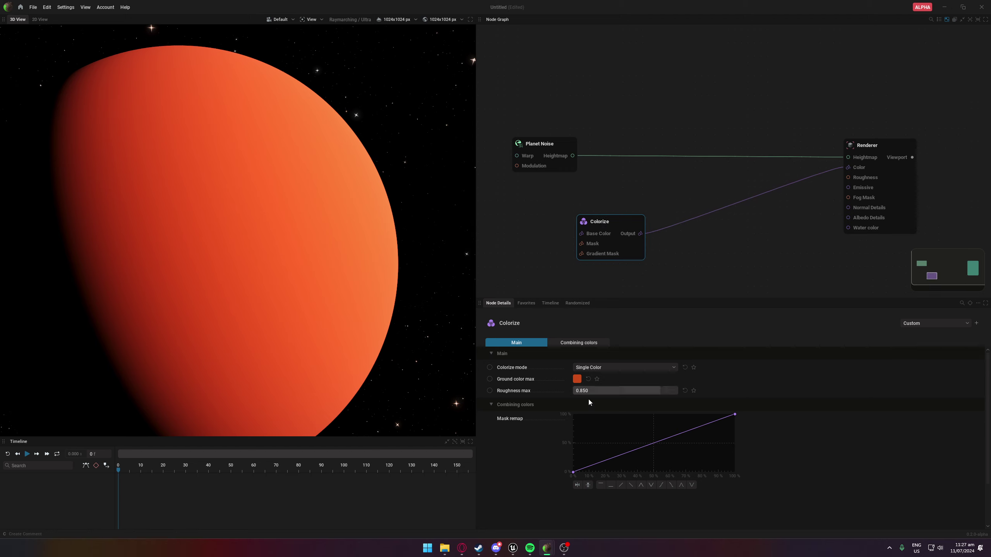
Set the Colorize node's ground color to a near-black navy
left_click(577, 379)
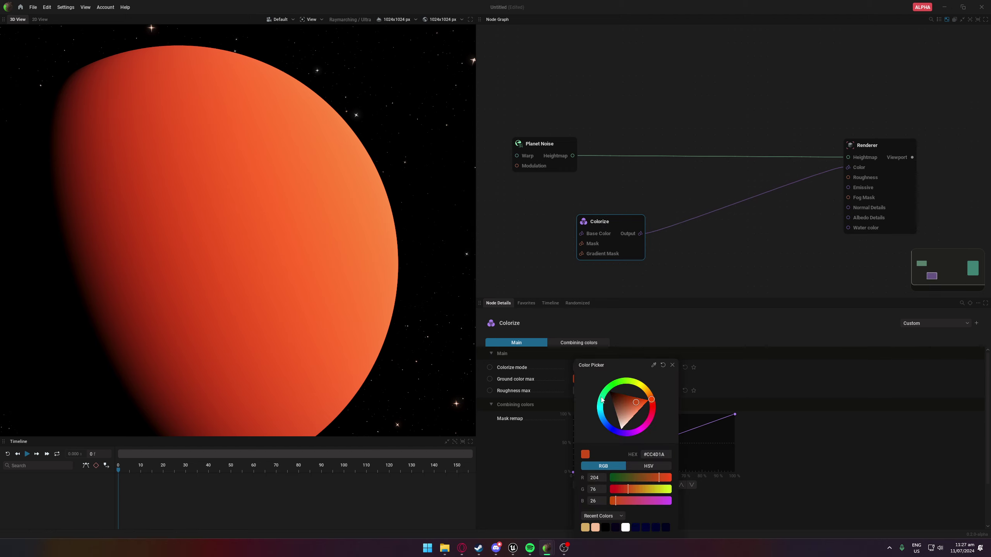
left_click_drag(632, 406, 612, 394)
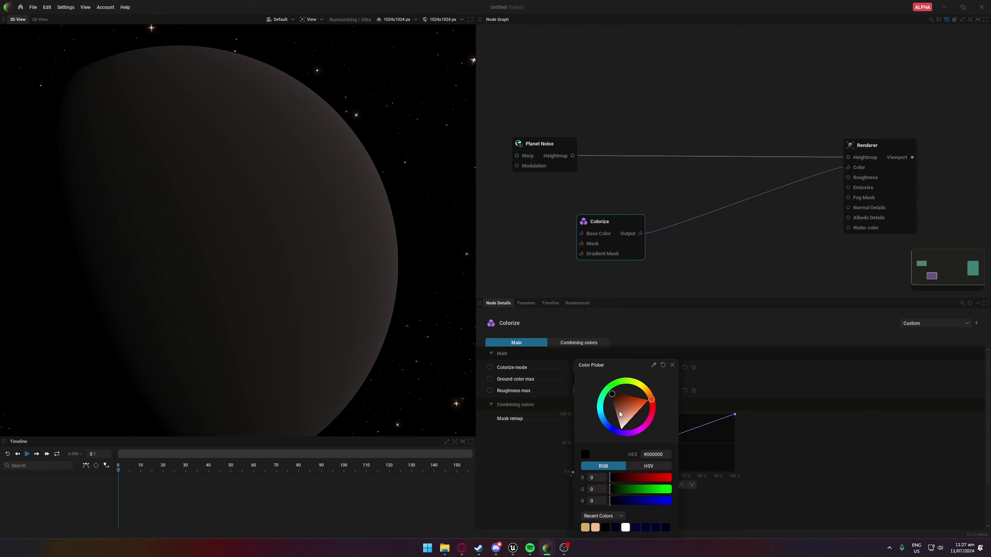
mouse_move(643, 429)
left_mouse_down()
mouse_move(608, 431)
mouse_move(644, 416)
left_mouse_up()
scroll(340, 204, "up", 3)
scroll(336, 280, "down", 3)
left_click_drag(347, 279, 420, 277)
Add a second Colorize node that takes the first Colorize node's output as its base color
middle_click_drag(670, 228, 598, 237)
left_click_drag(561, 230, 480, 232)
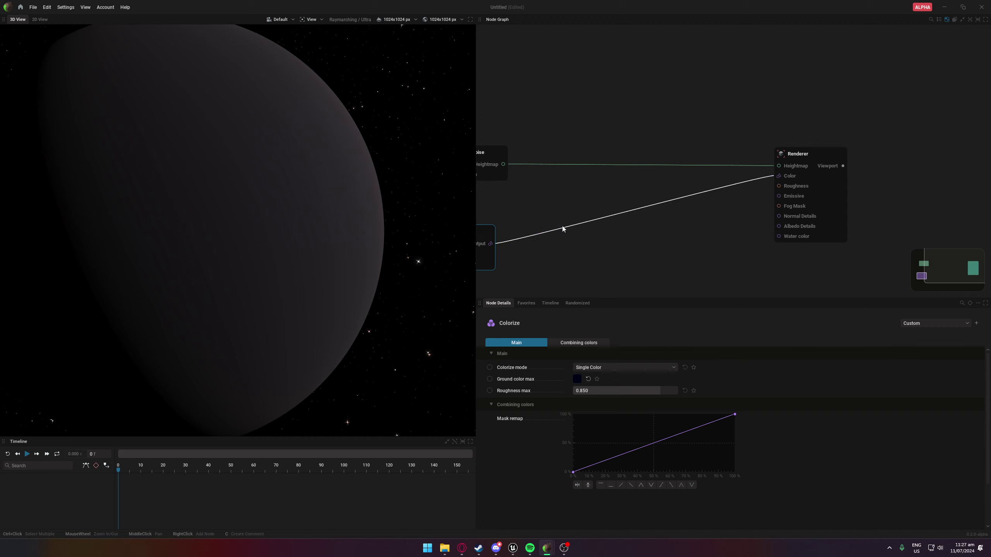
middle_click_drag(554, 232, 602, 216)
left_click_drag(539, 228, 598, 243)
mouse_move(603, 246)
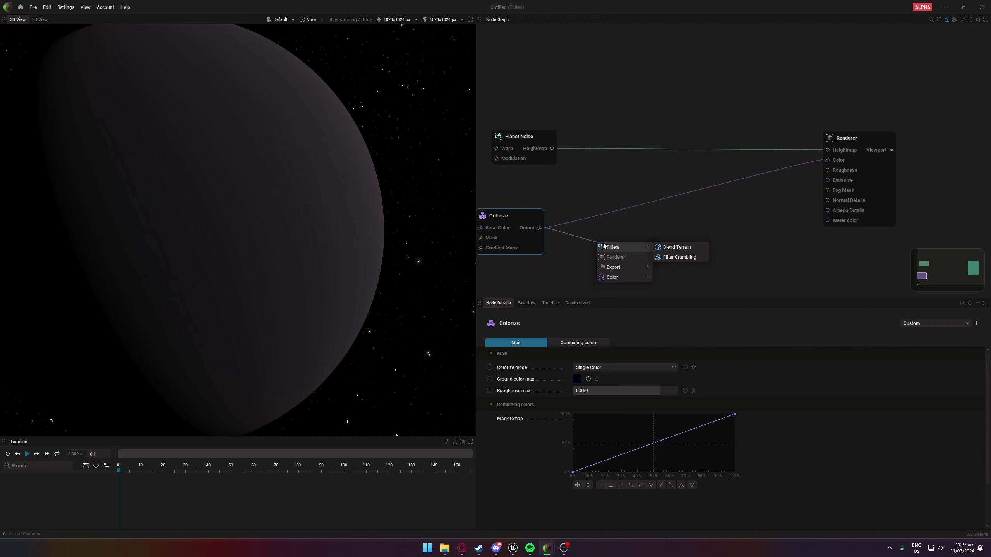
mouse_move(610, 277)
left_click(677, 278)
left_click_drag(625, 233, 651, 232)
Set the second Colorize node's ground color to white, #FFFFFF
left_click(578, 378)
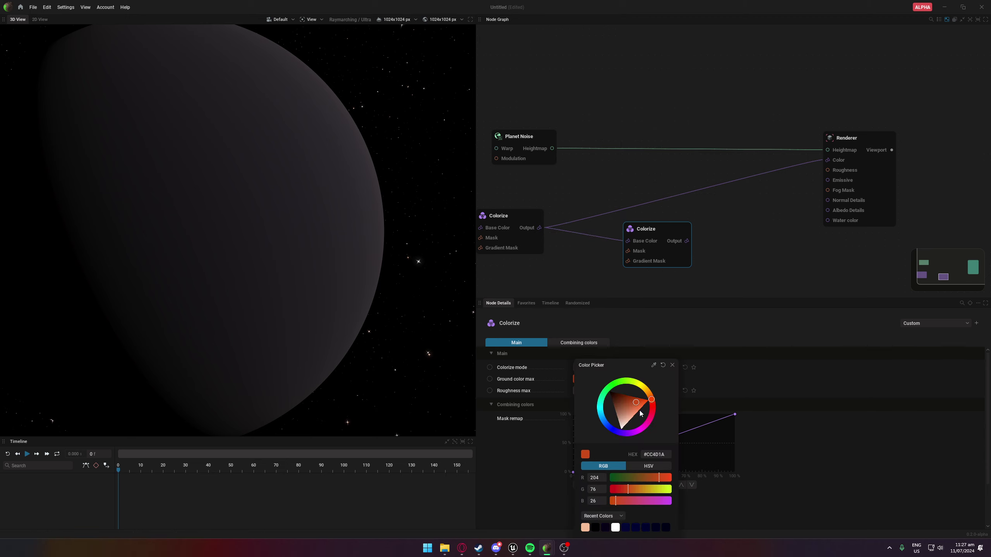
left_click_drag(636, 416, 622, 425)
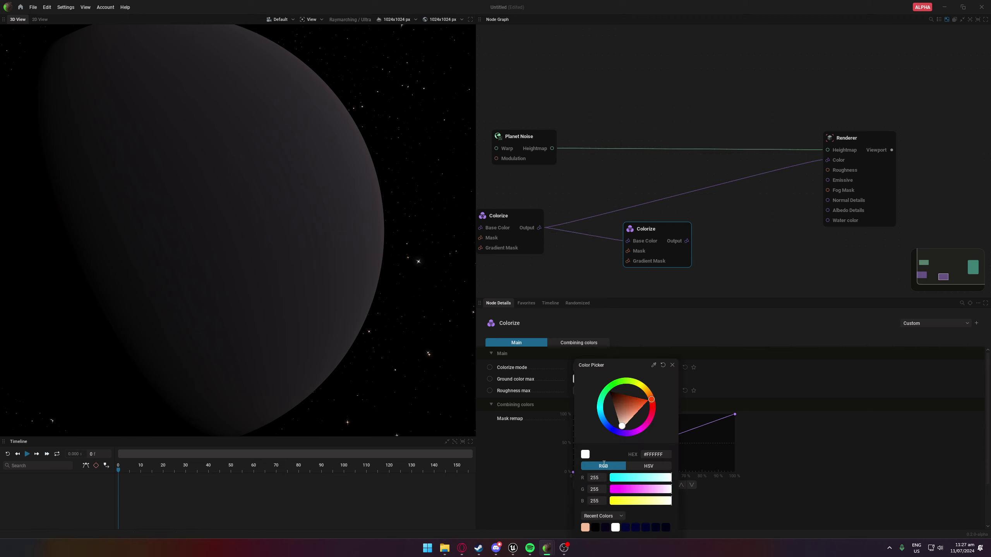
left_click(744, 259)
Connect the second Colorize node's output to the Renderer's Color input and align the node with the first Colorize
middle_click_drag(670, 251, 707, 216)
left_click_drag(724, 204, 878, 124)
left_click_drag(684, 196, 692, 183)
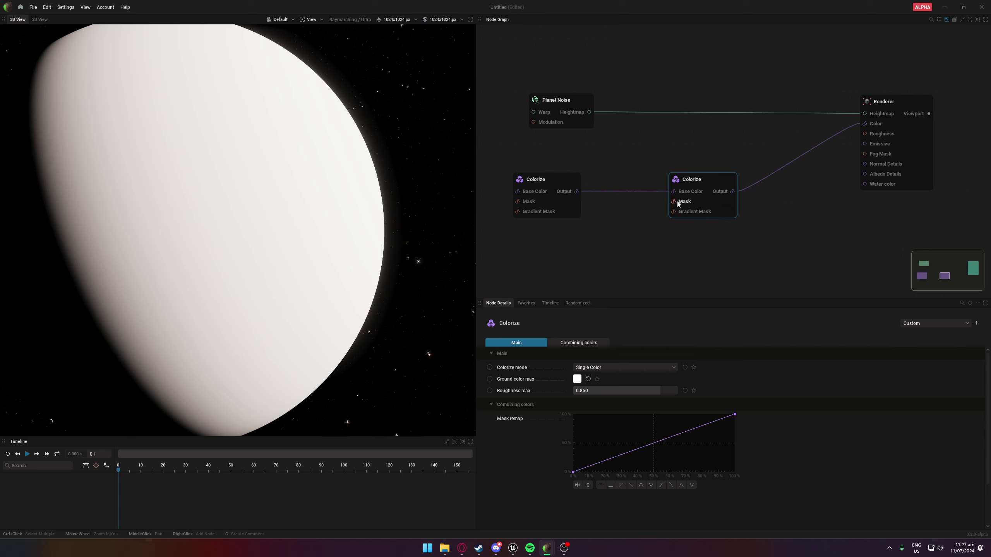
Add a Planet Mask Noise node feeding the second Colorize node's Mask input and place it below the first Colorize
left_click_drag(672, 201, 590, 237)
mouse_move(597, 274)
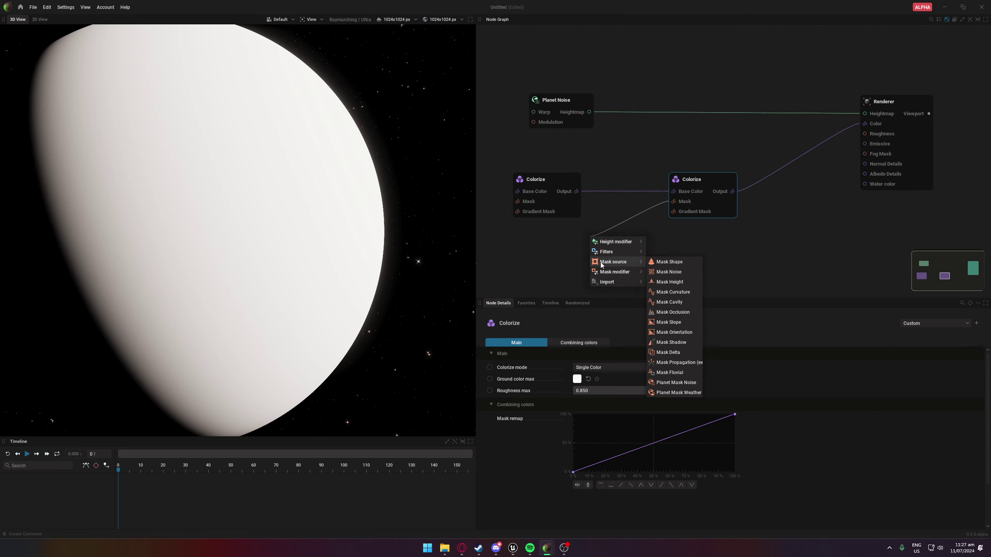
left_click(677, 383)
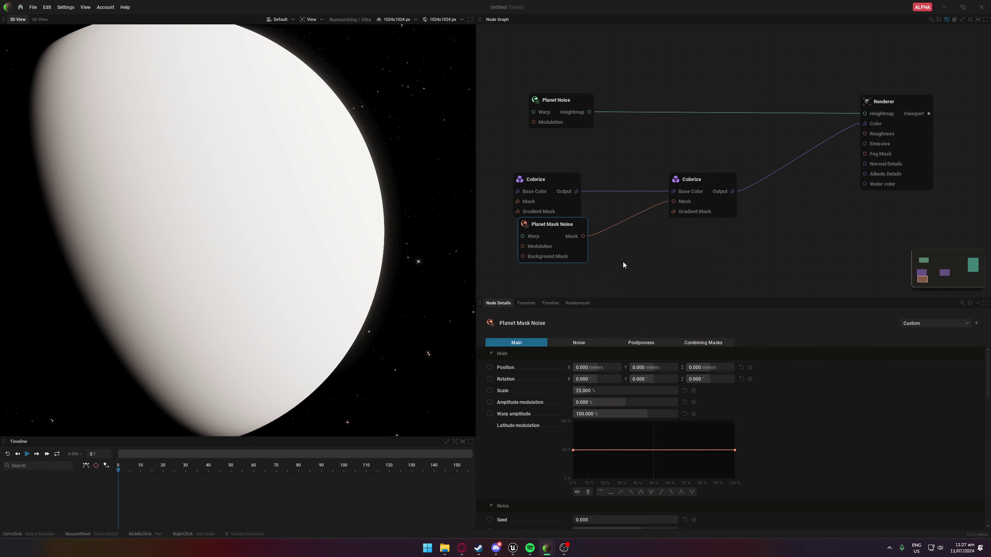
left_click_drag(547, 227, 541, 246)
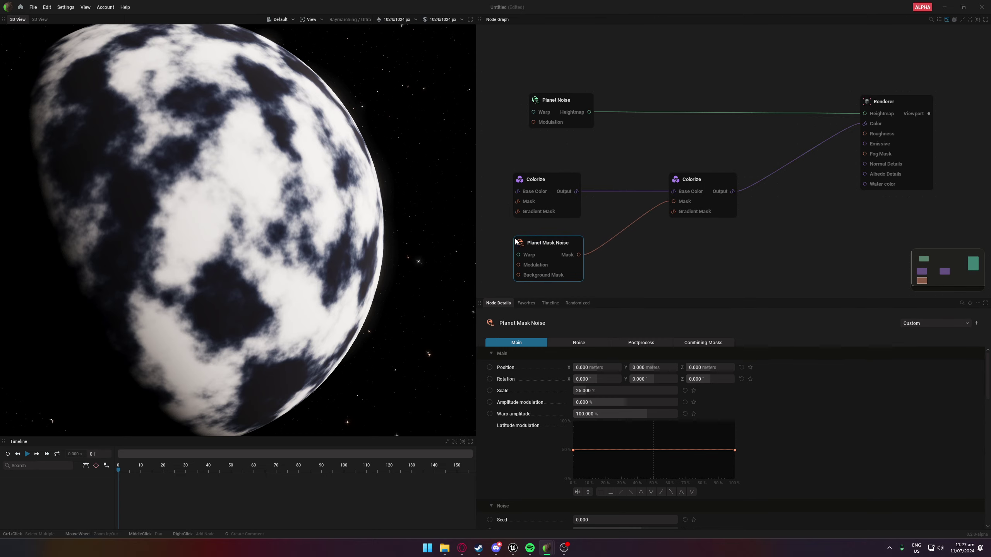
Examine the masked black-and-white color pattern on the planet from several angles and distances
scroll(297, 243, "down", 3)
left_click_drag(297, 243, 340, 172)
scroll(235, 209, "up", 5)
scroll(237, 161, "up", 2)
scroll(239, 165, "down", 2)
scroll(238, 166, "up", 5)
scroll(239, 165, "down", 5)
scroll(267, 214, "down", 4)
left_click_drag(267, 213, 219, 181)
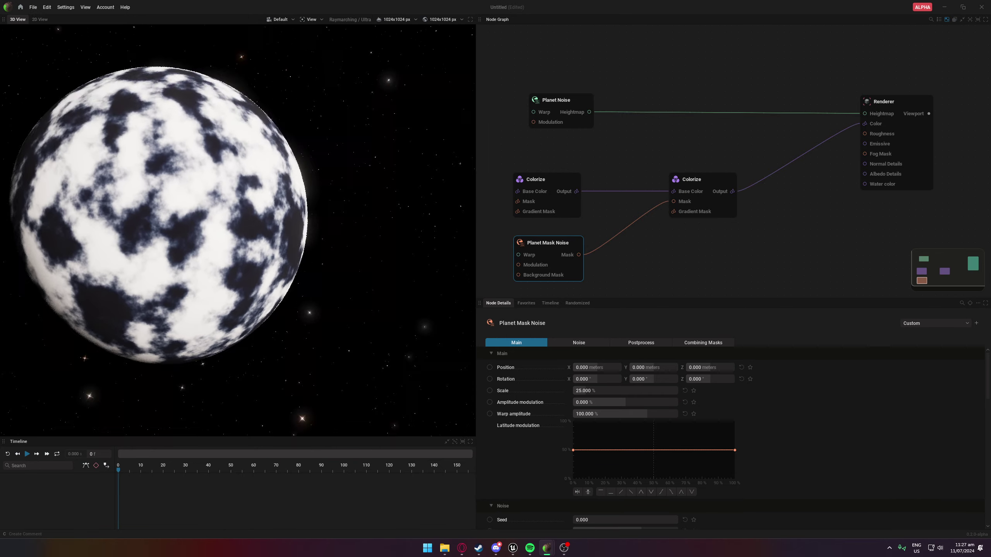
scroll(219, 181, "up", 4)
scroll(219, 181, "down", 4)
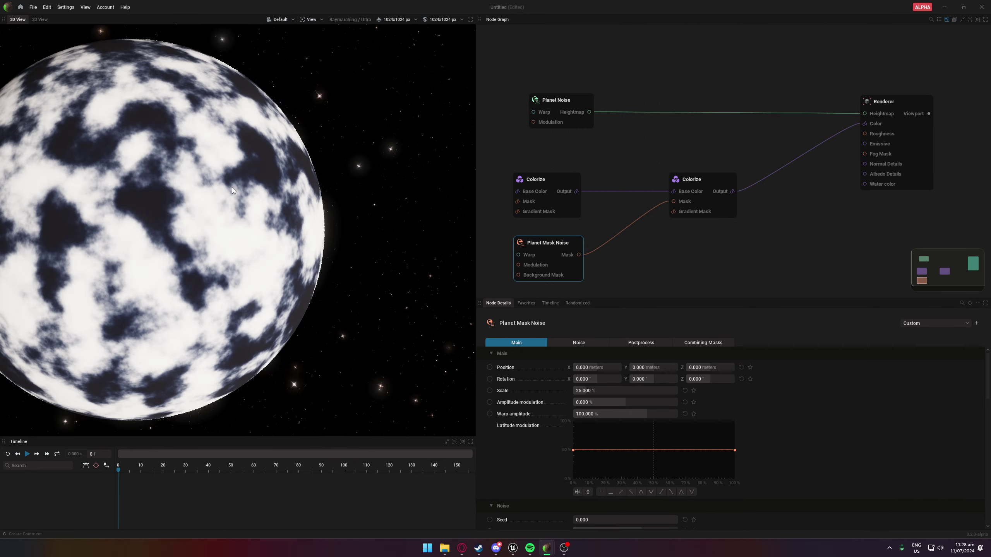
scroll(232, 188, "up", 2)
Nudge the Planet Mask Noise node and set its scale to the minimum of 0.100 %
left_click_drag(554, 242, 548, 241)
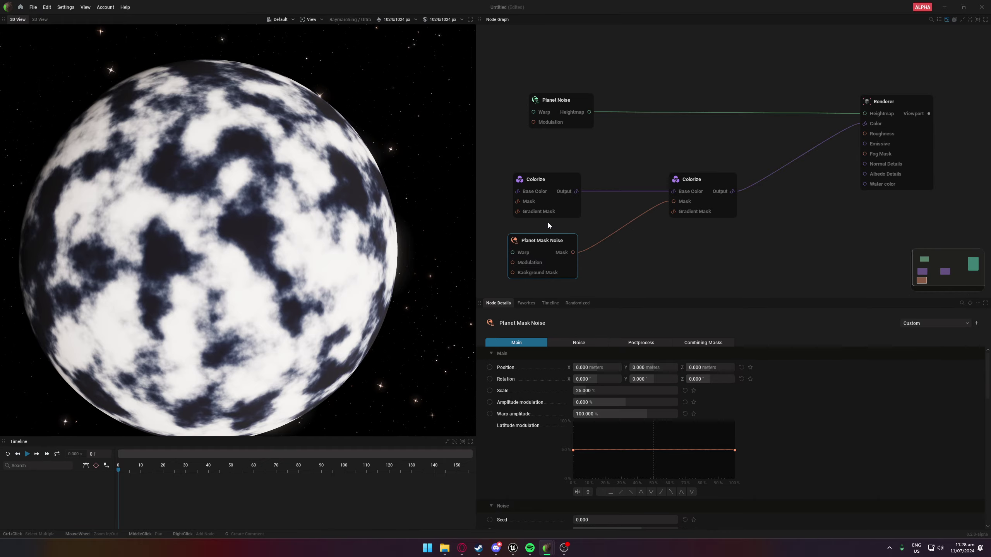
left_click_drag(607, 392, 574, 392)
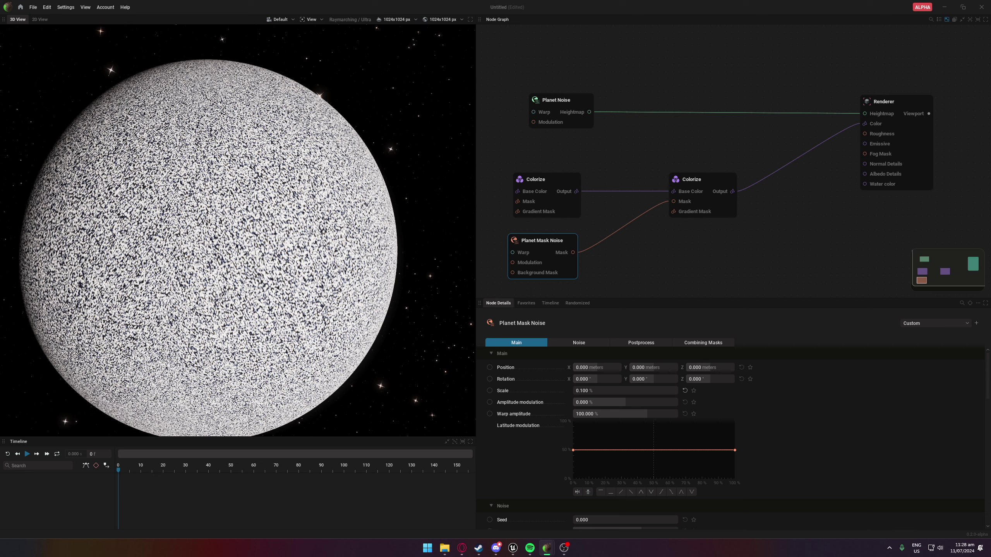
Lower the end point of the mask noise's per octave ramp to about 78 % so the speckles become sparse
scroll(566, 483, "down", 6)
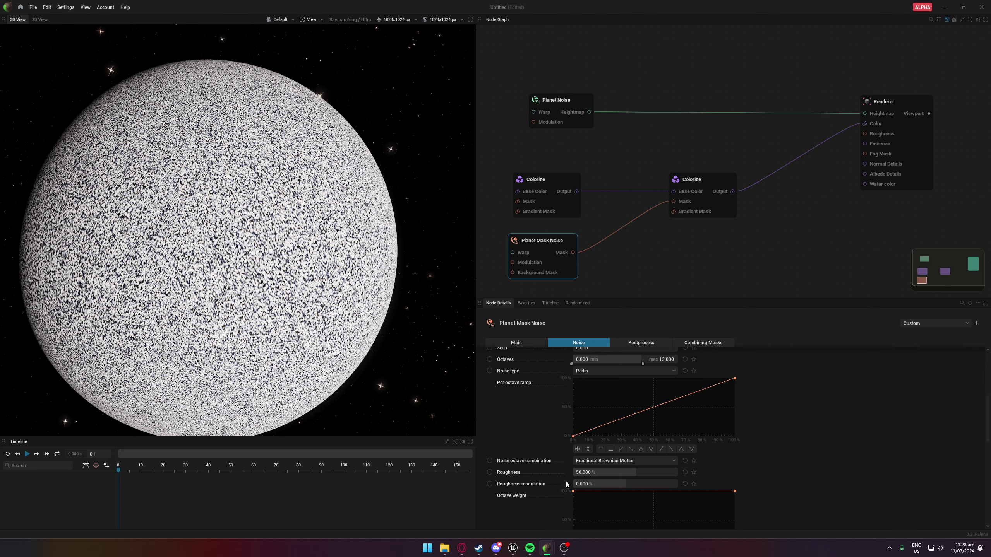
scroll(566, 482, "up", 1)
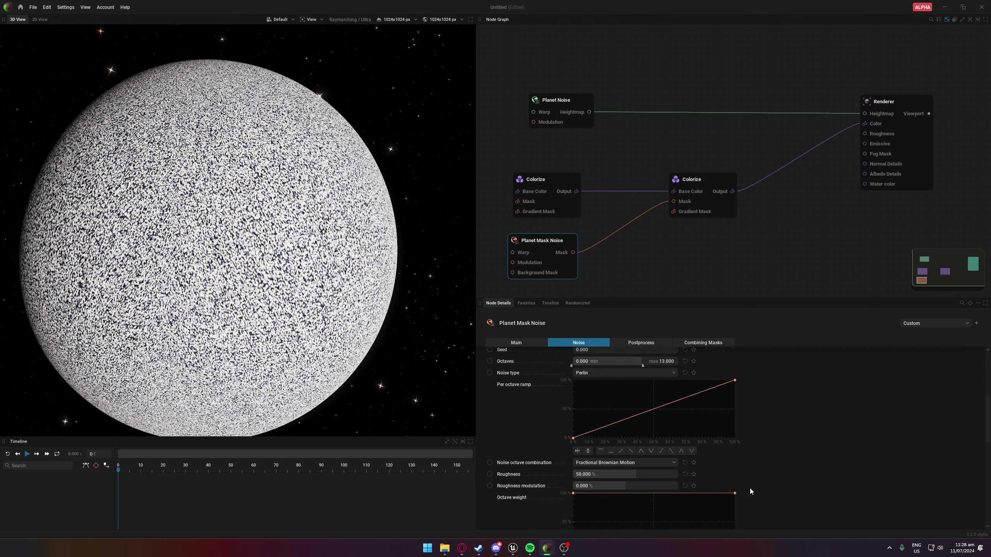
left_click_drag(734, 380, 737, 396)
left_click_drag(106, 228, 222, 206)
scroll(173, 203, "up", 4)
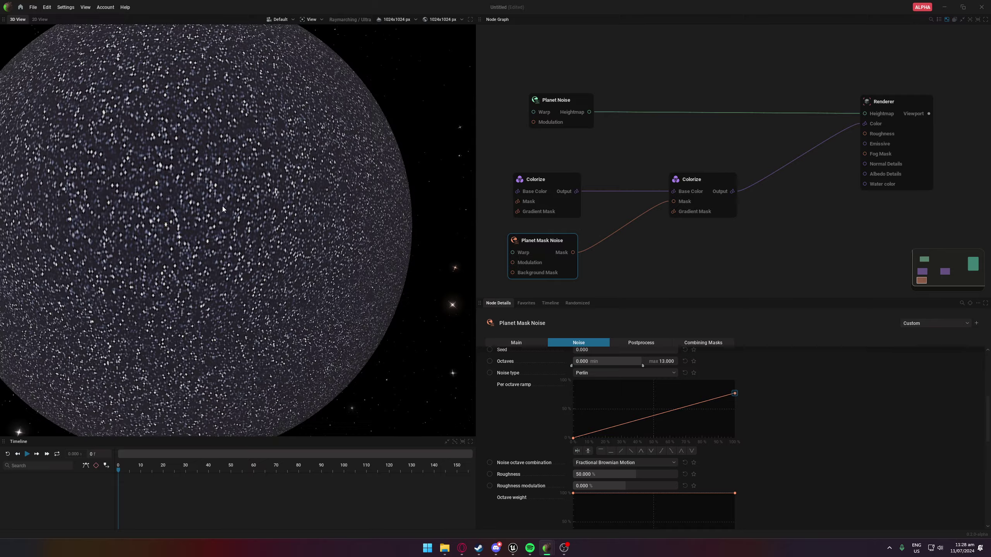
scroll(244, 211, "down", 5)
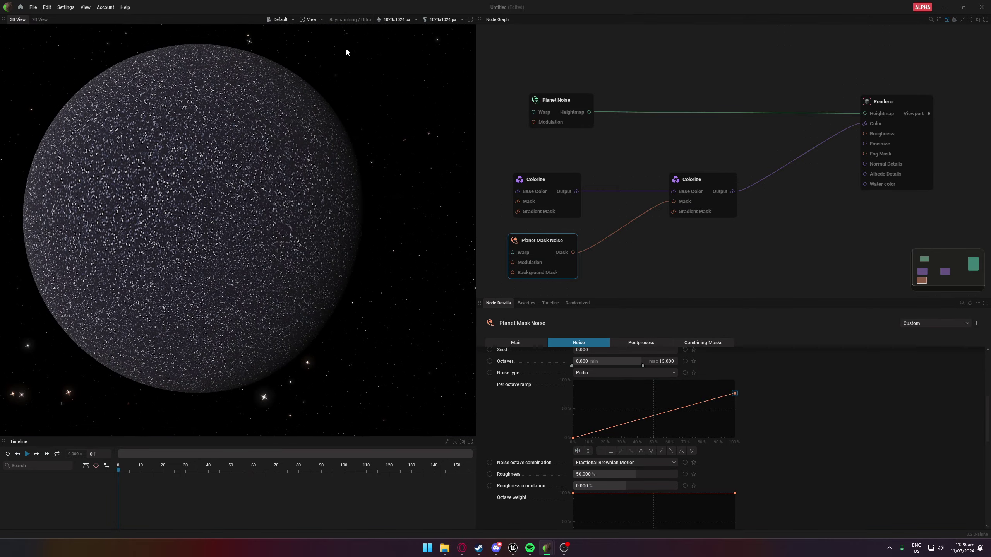
Raise the second resolution setting of the 3D view to 2048x2048 px and check the speckles on the planet
left_click(440, 19)
left_click(445, 59)
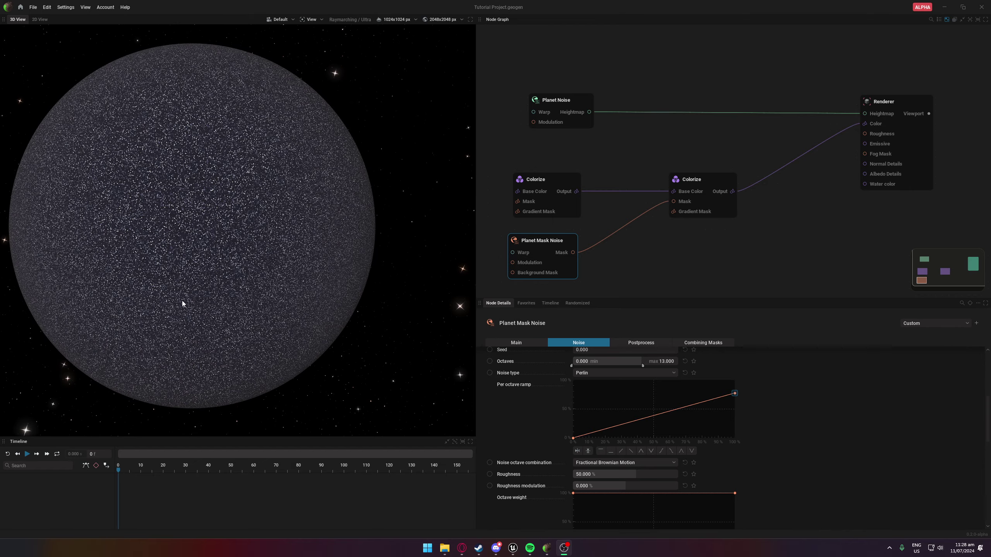
scroll(203, 224, "up", 1)
scroll(203, 223, "down", 2)
left_click(204, 224)
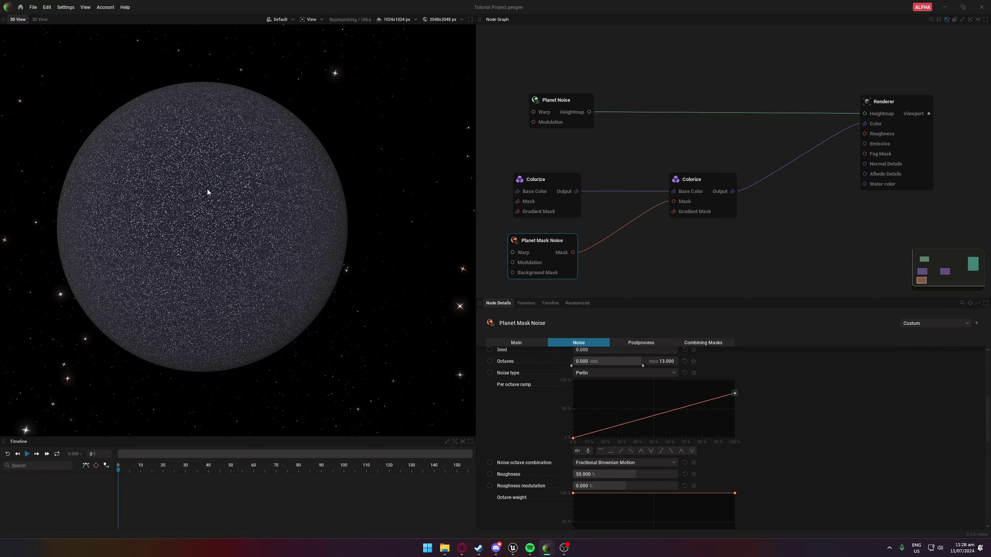
scroll(203, 181, "up", 4)
scroll(190, 176, "down", 1)
scroll(241, 208, "down", 5)
scroll(250, 197, "up", 4)
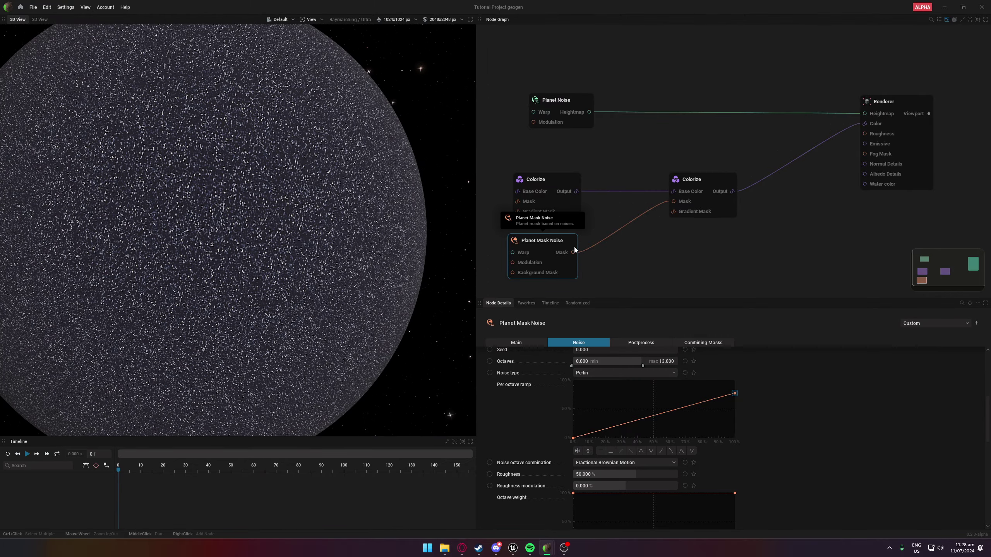
Raise the mask noise's roughness to 80 % and inspect the speckles on the planet
scroll(665, 385, "down", 3)
scroll(664, 393, "down", 6)
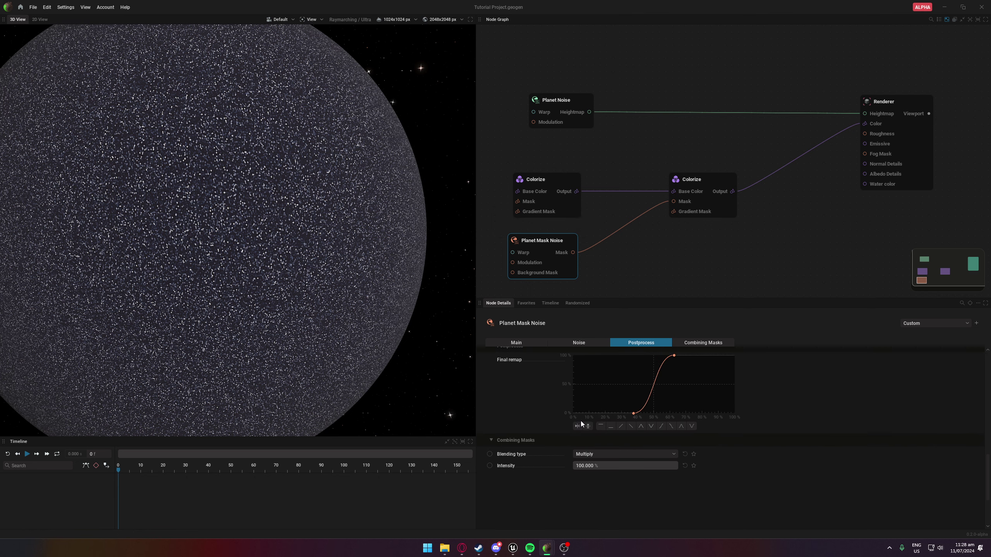
scroll(579, 422, "up", 6)
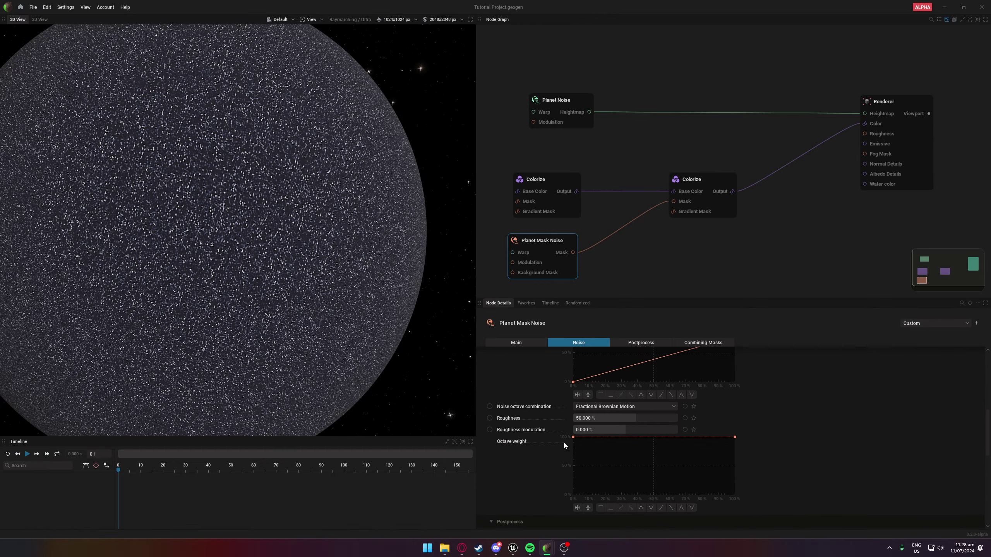
mouse_move(578, 440)
left_mouse_down()
mouse_move(637, 439)
mouse_move(639, 429)
mouse_move(593, 427)
mouse_move(678, 428)
left_mouse_up()
key("ctrl+z")
scroll(206, 321, "down", 3)
left_click_drag(206, 321, 209, 262)
scroll(269, 220, "up", 3)
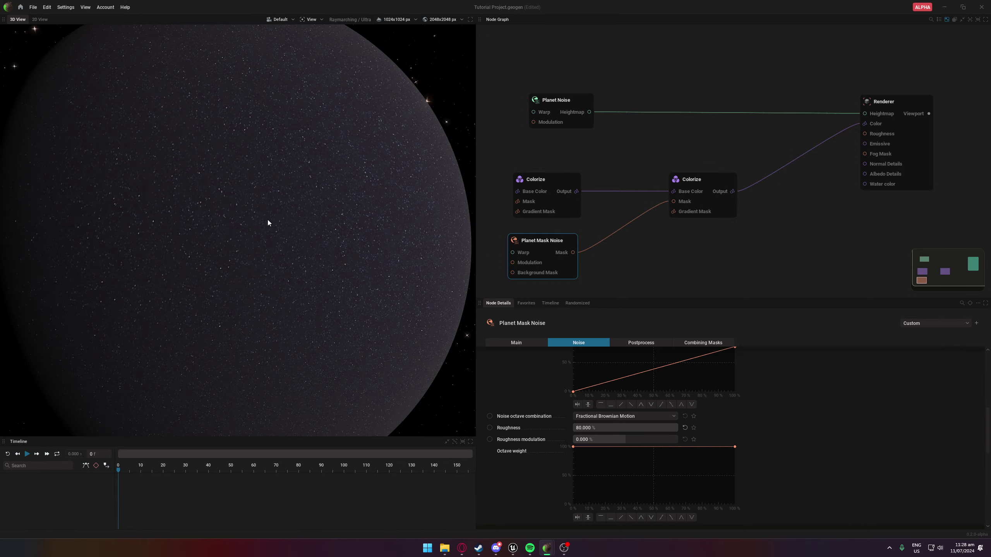
left_click_drag(269, 221, 267, 220)
scroll(740, 397, "up", 2)
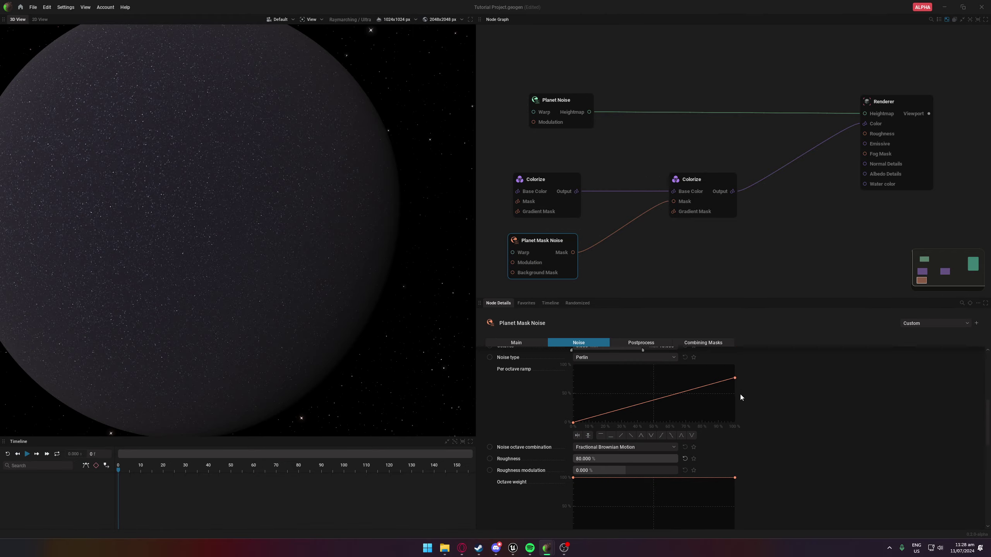
Raise the end point of the mask noise's per octave ramp slightly, to about 80 %, for denser speckles
left_click_drag(735, 381, 736, 378)
scroll(238, 294, "up", 3)
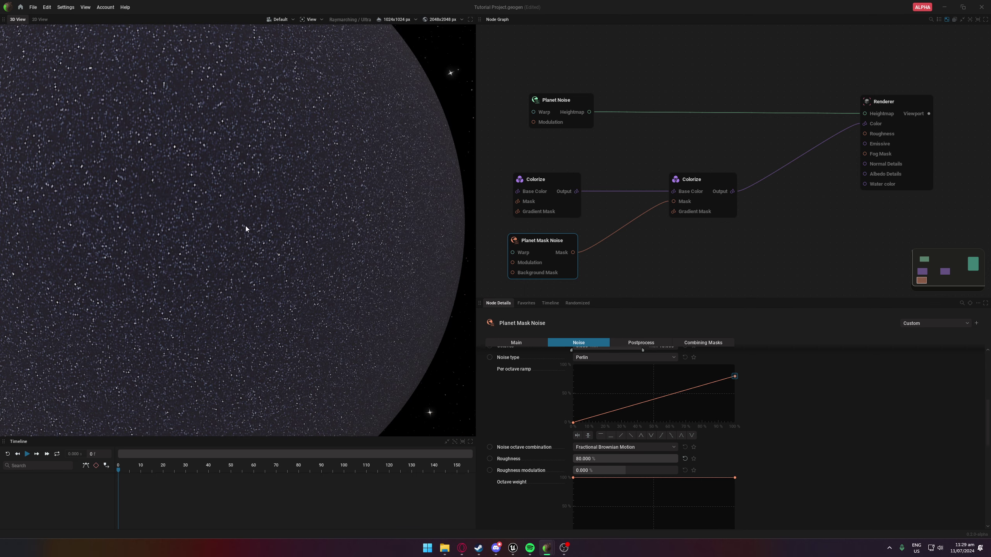
mouse_move(540, 247)
left_mouse_down()
mouse_move(553, 248)
mouse_move(539, 249)
left_mouse_up()
scroll(357, 250, "down", 3)
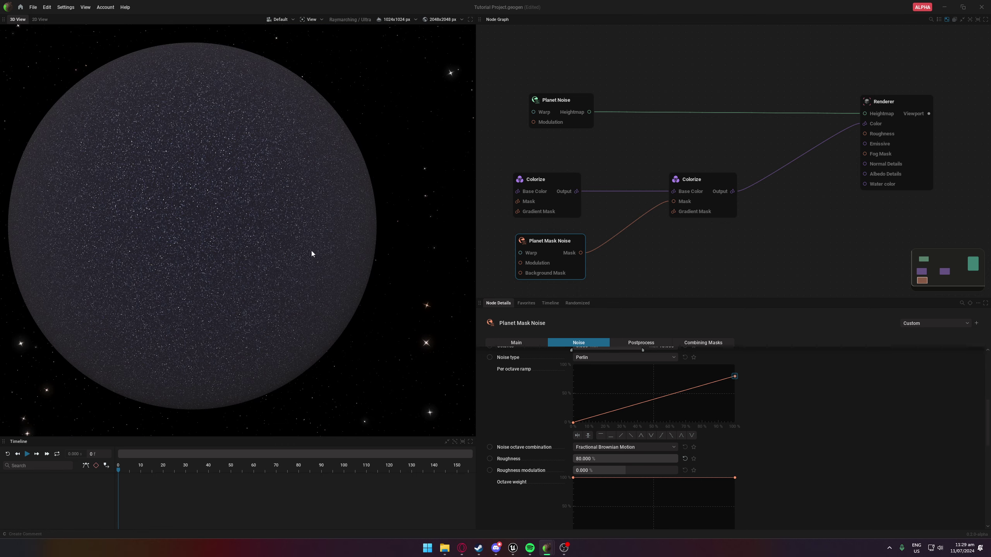
left_click_drag(318, 251, 308, 250)
Add another Planet Mask Noise node feeding the existing mask noise's Background Mask input
middle_click_drag(525, 277, 609, 263)
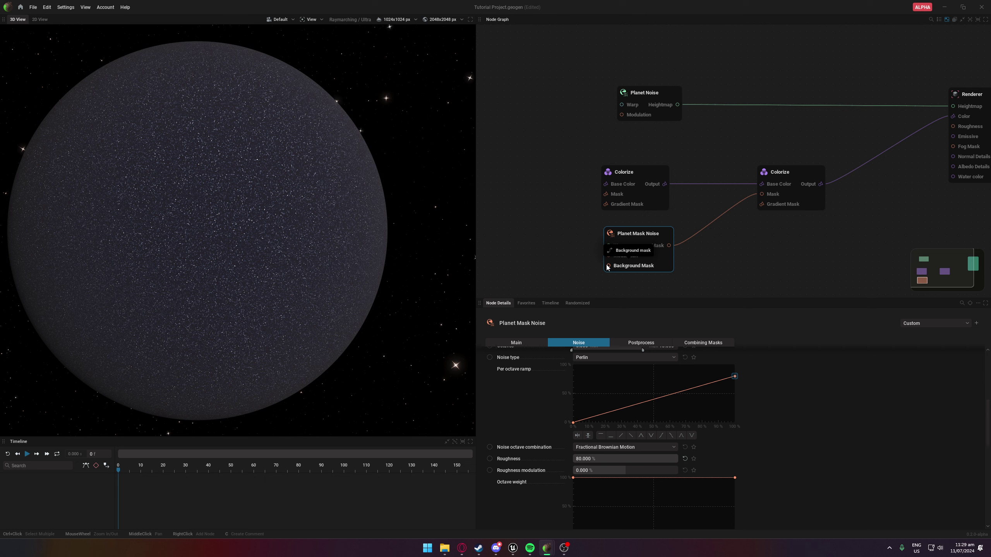
left_click_drag(608, 268, 547, 270)
mouse_move(573, 285)
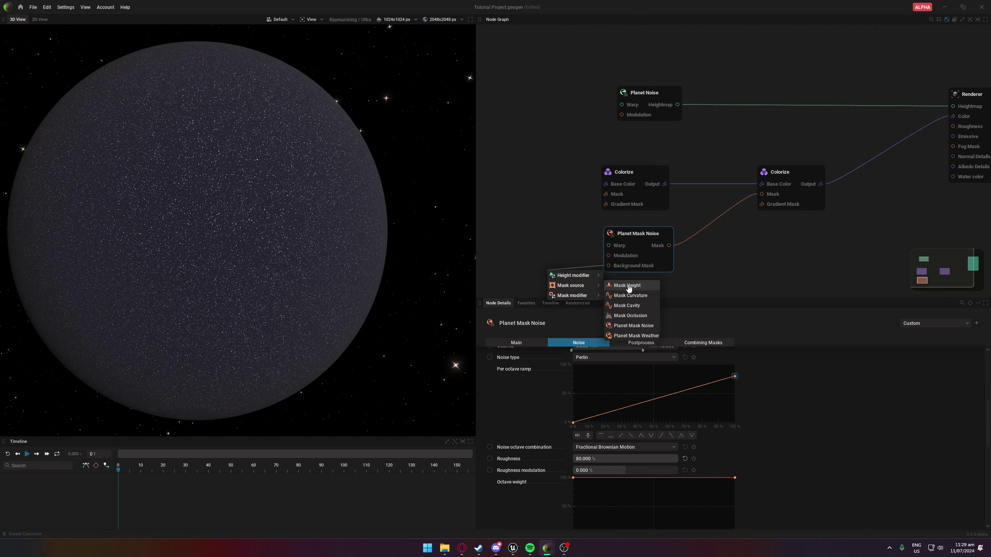
left_click(633, 326)
left_click(506, 265)
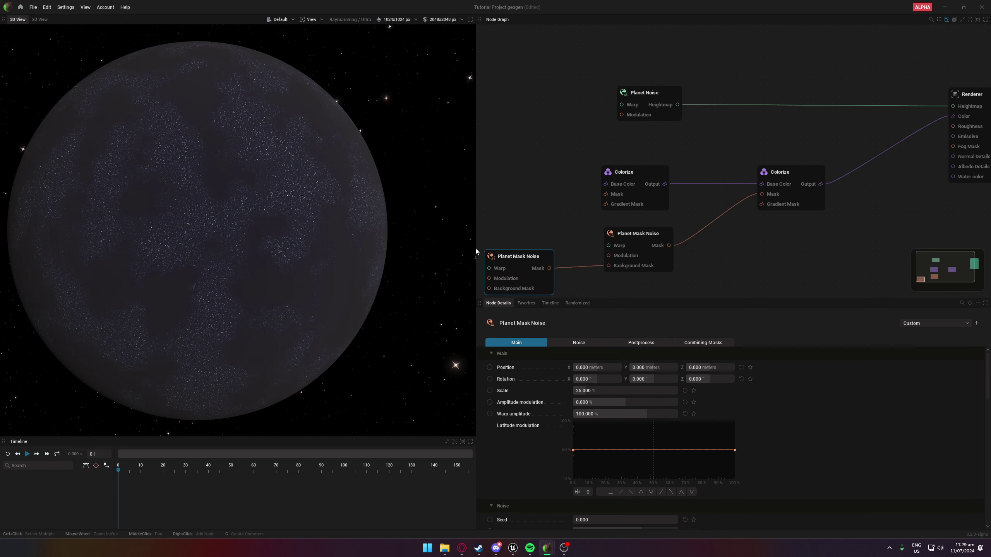
Set the background Planet Mask Noise node's scale to about 52 % to enlarge the speckle-free patches
scroll(211, 218, "up", 5)
scroll(218, 221, "down", 8)
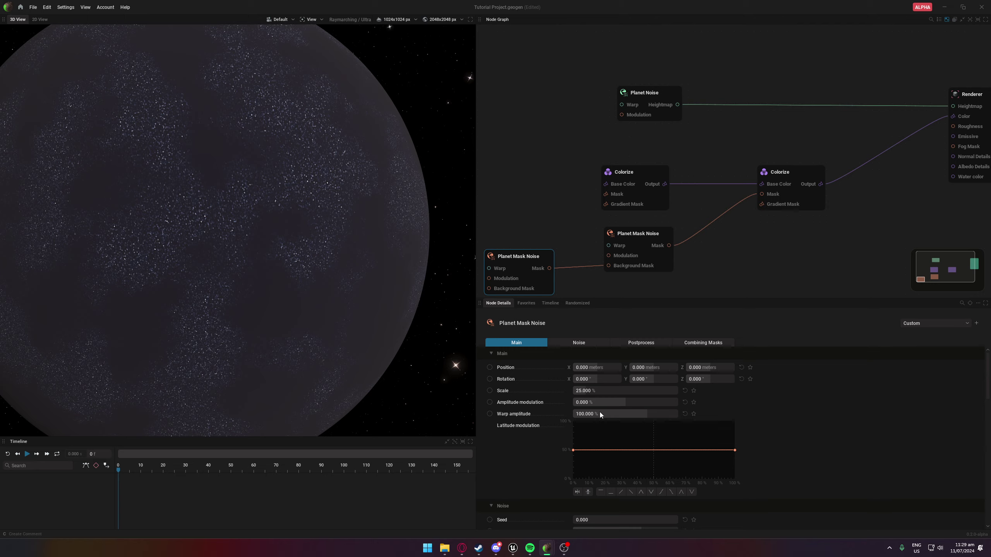
mouse_move(586, 392)
left_mouse_down()
mouse_move(668, 392)
mouse_move(600, 391)
left_mouse_up()
scroll(343, 263, "down", 5)
scroll(356, 277, "up", 5)
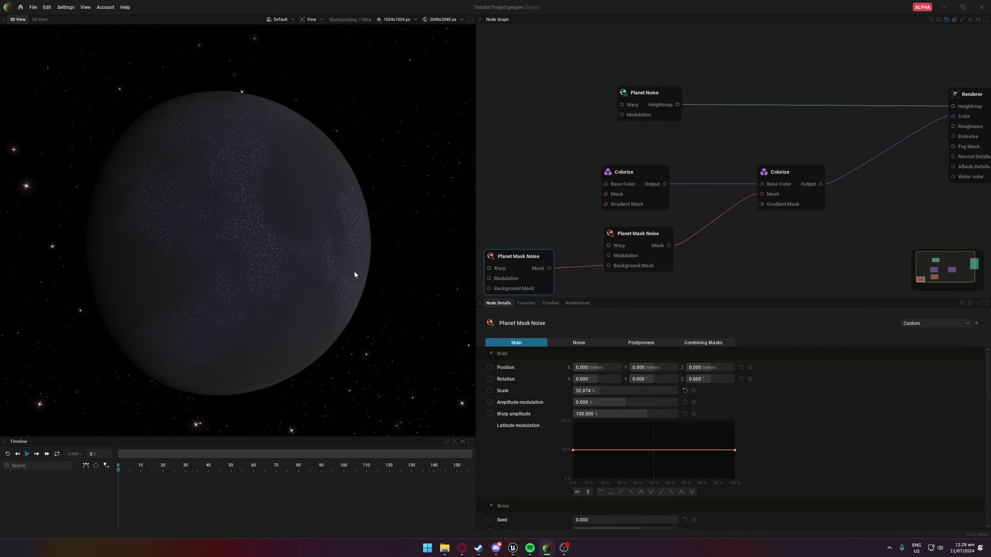
Raise the start point of the background mask noise's per octave ramp to about 35 % and lower its end point to about 85 %
left_click_drag(344, 262, 273, 149)
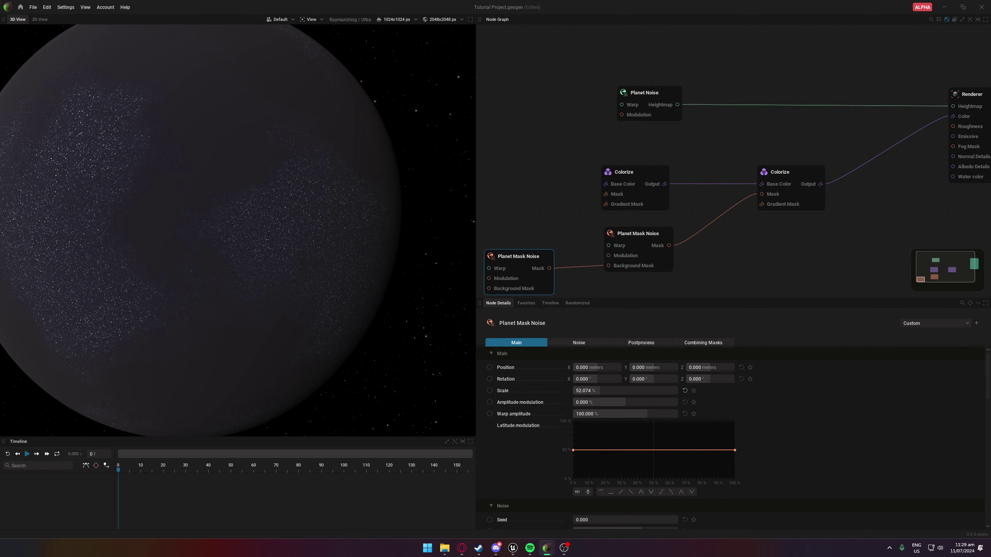
scroll(606, 458, "down", 3)
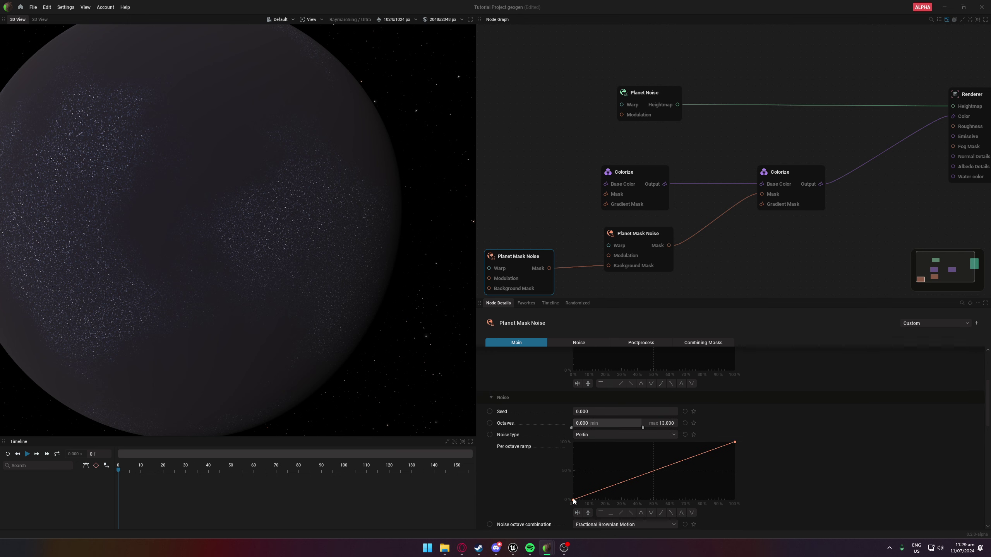
left_click_drag(573, 501, 555, 479)
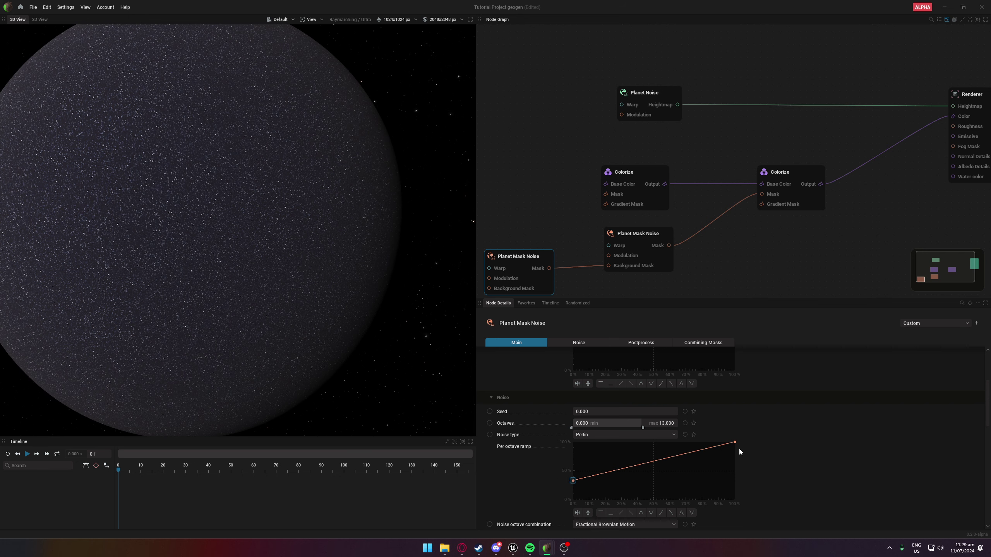
left_click_drag(735, 442, 745, 452)
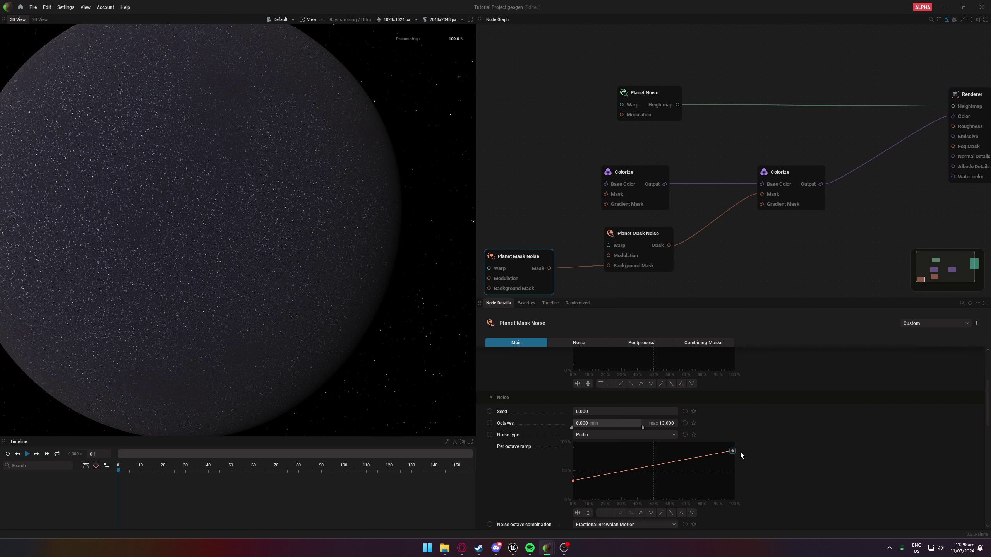
left_click_drag(574, 481, 567, 480)
scroll(288, 268, "up", 3)
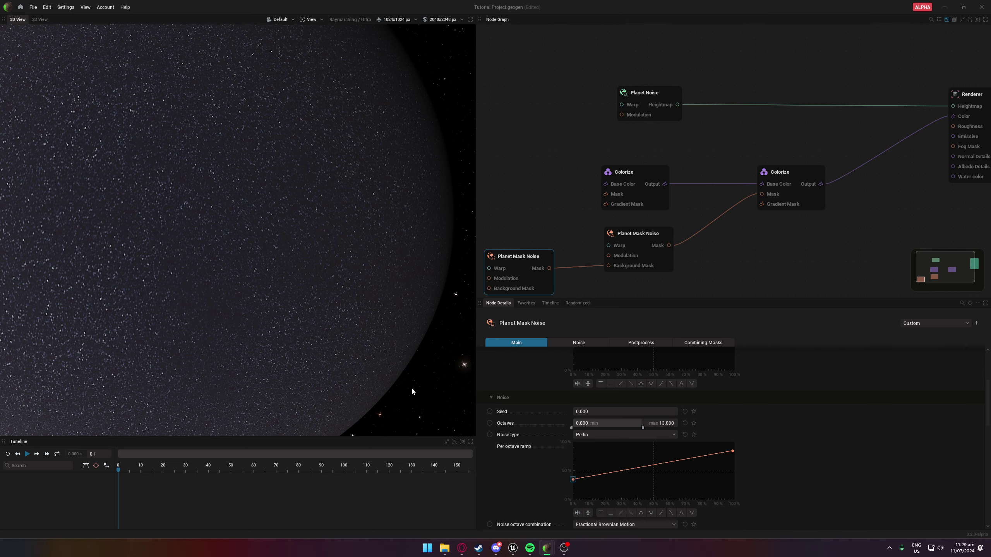
Fine-tune the background mask noise's per octave ramp, with the start at about 35 % and the end at about 80 %
left_click_drag(572, 483, 569, 487)
mouse_move(732, 451)
left_mouse_down()
mouse_move(735, 466)
mouse_move(735, 453)
left_mouse_up()
scroll(256, 301, "down", 5)
scroll(256, 302, "up", 5)
left_click_drag(574, 483, 566, 483)
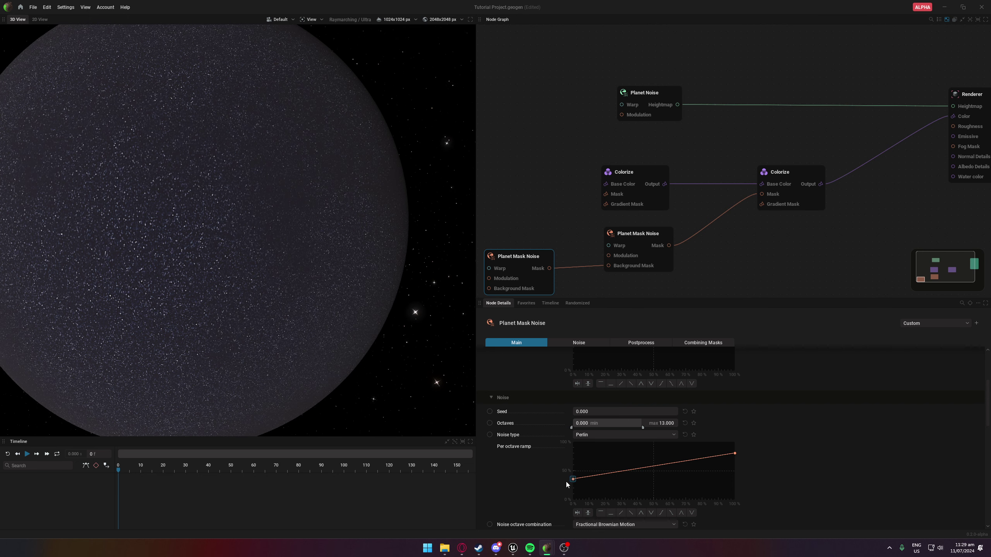
Set the background mask noise's roughness to about 35 % and inspect the speckles on the planet
scroll(566, 482, "down", 3)
left_click_drag(613, 474, 615, 474)
scroll(290, 302, "down", 3)
scroll(270, 272, "up", 3)
left_click_drag(271, 271, 523, 392)
left_click_drag(433, 359, 531, 402)
Increase the scale of the background Planet Mask Noise node and check the speckle pattern up close
scroll(565, 395, "up", 4)
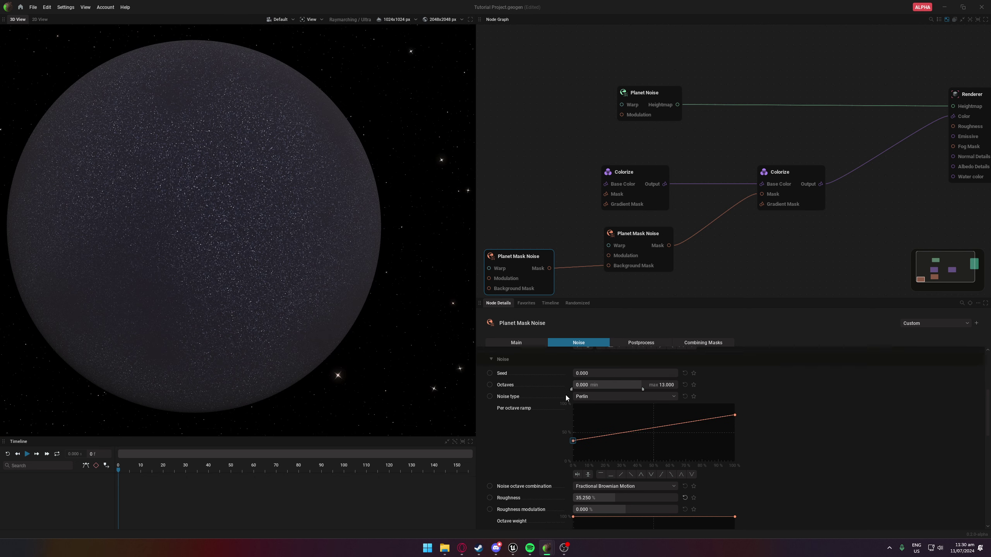
scroll(585, 407, "up", 1)
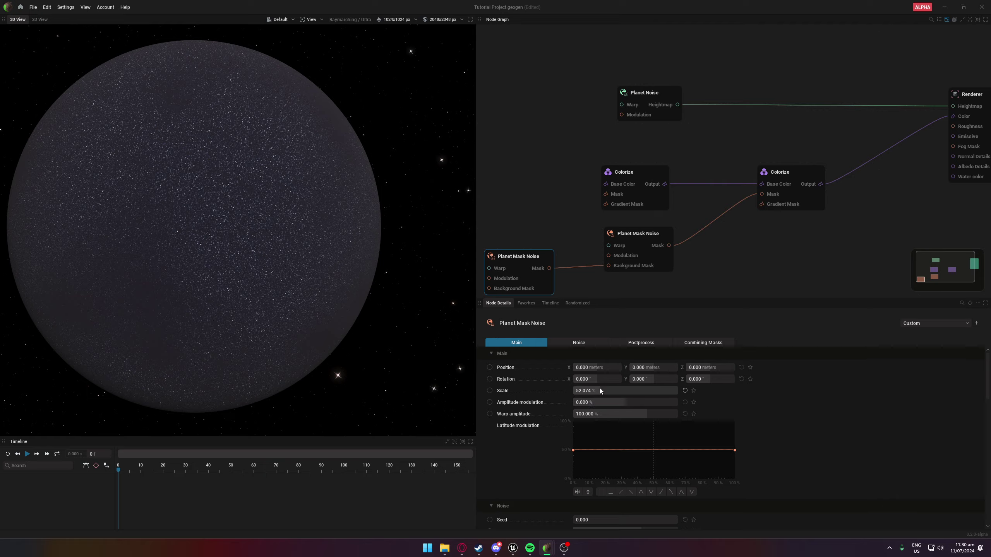
left_click_drag(598, 392, 619, 391)
scroll(575, 453, "down", 4)
scroll(224, 297, "up", 5)
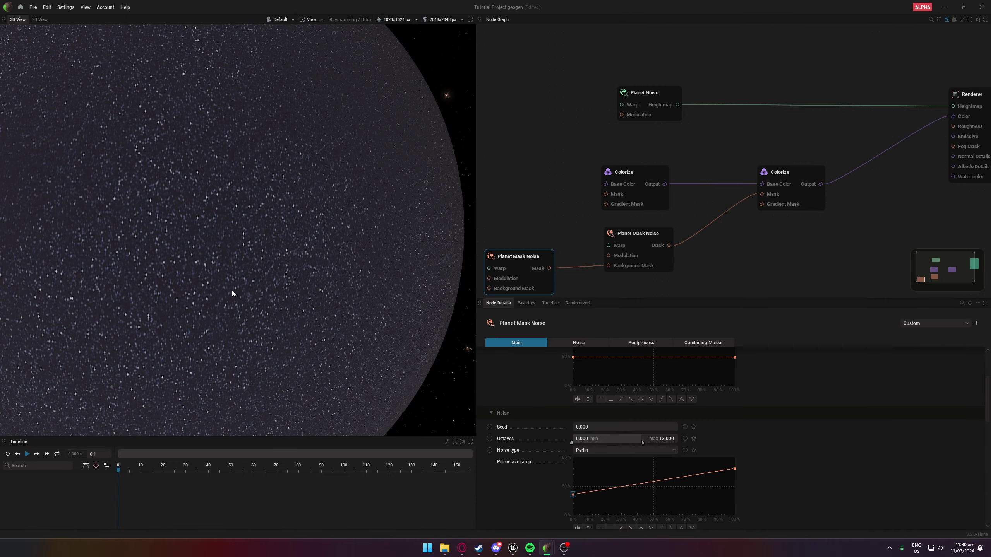
scroll(238, 230, "down", 4)
Add an Export Color node fed by the output of the last Colorize node
middle_click_drag(851, 190, 685, 177)
left_click_drag(656, 172, 694, 228)
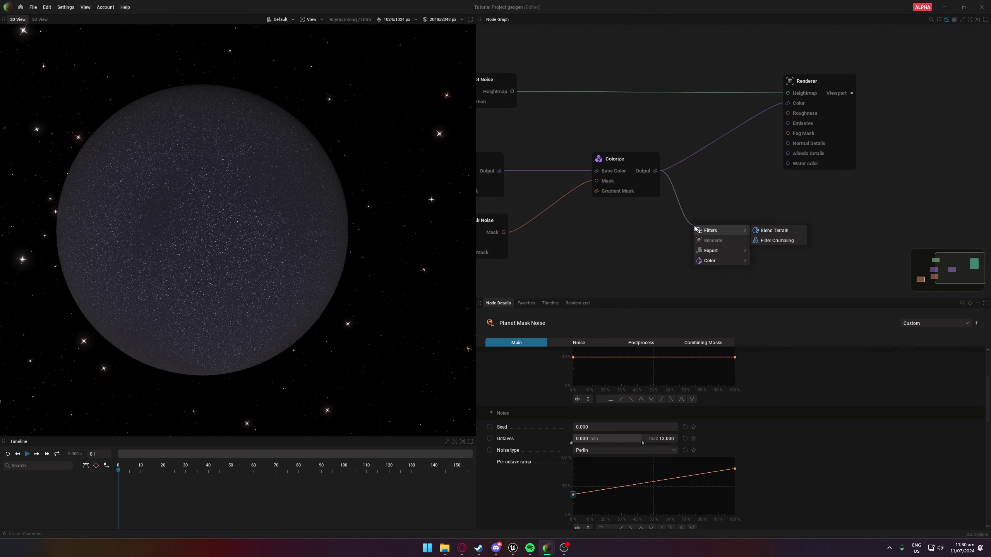
mouse_move(713, 257)
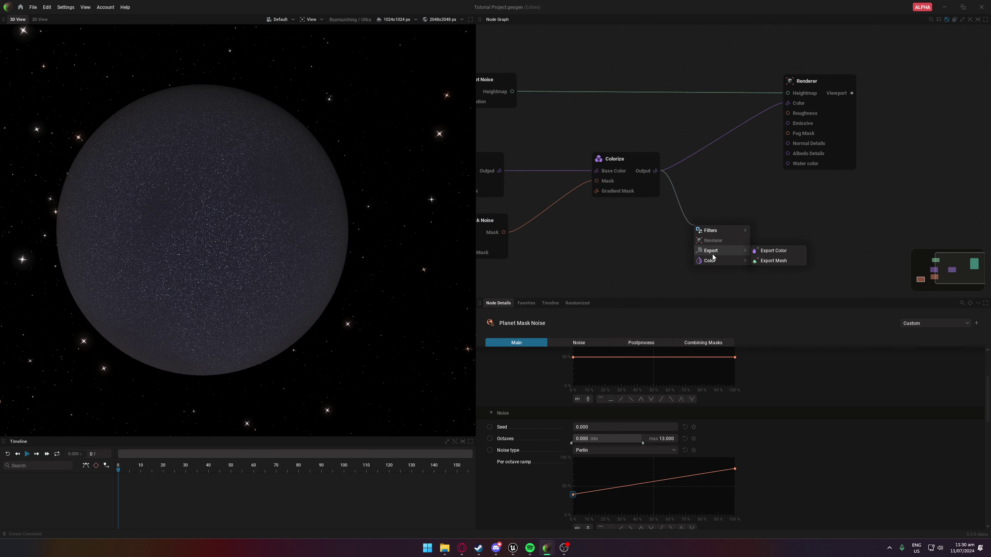
left_click(764, 250)
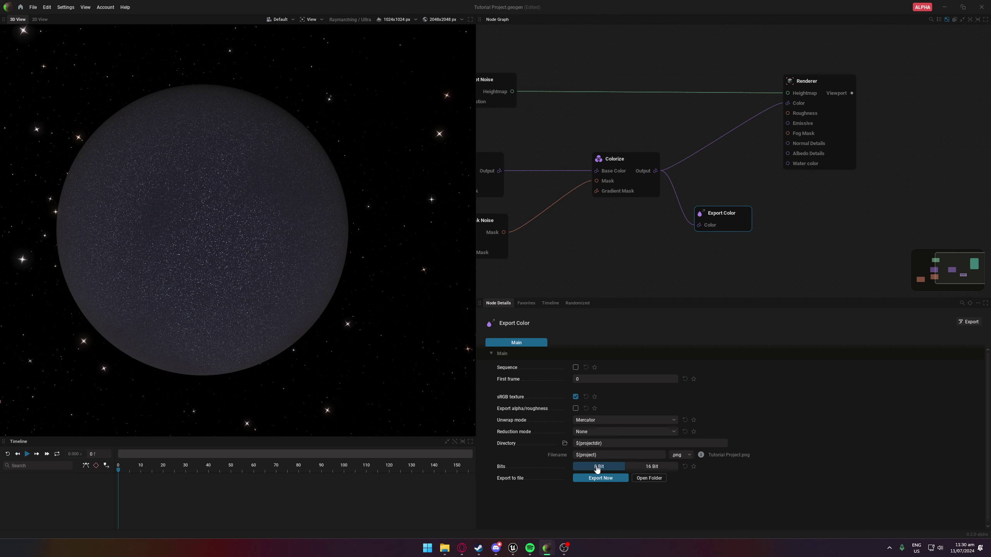
Set the Export Color node's directory to the Planet Stars folder, E:/JangaFX/GeoGen/Planet Stars
mouse_move(512, 549)
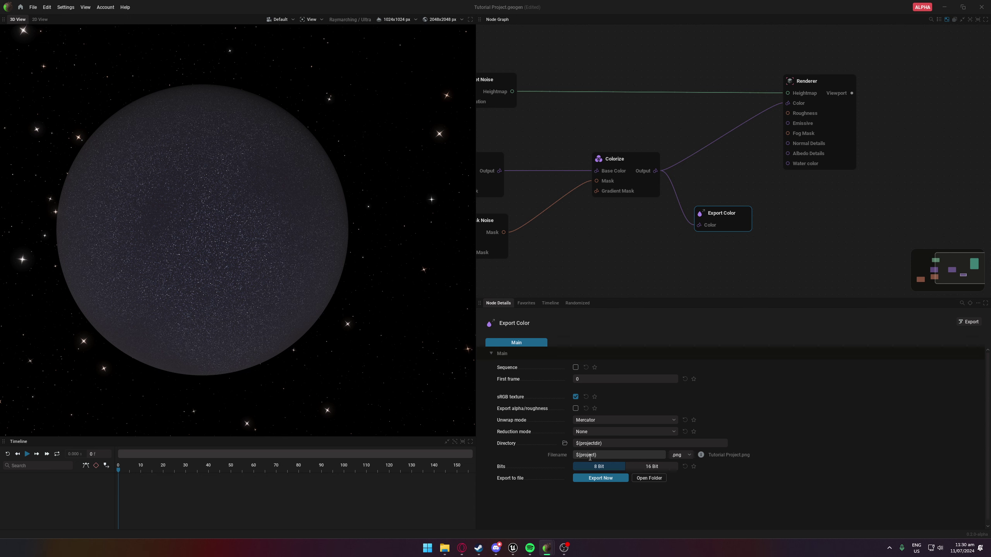
left_click(564, 444)
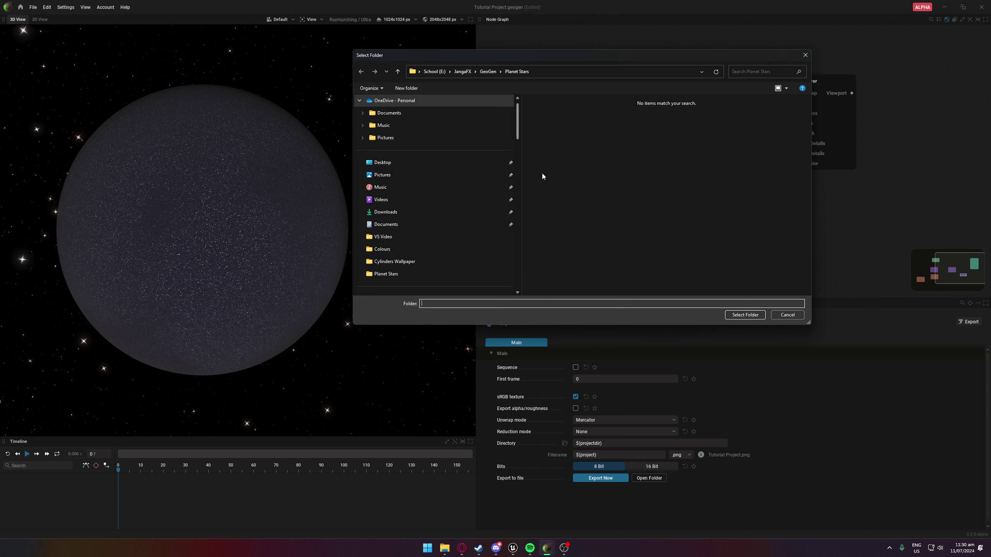
left_click(745, 315)
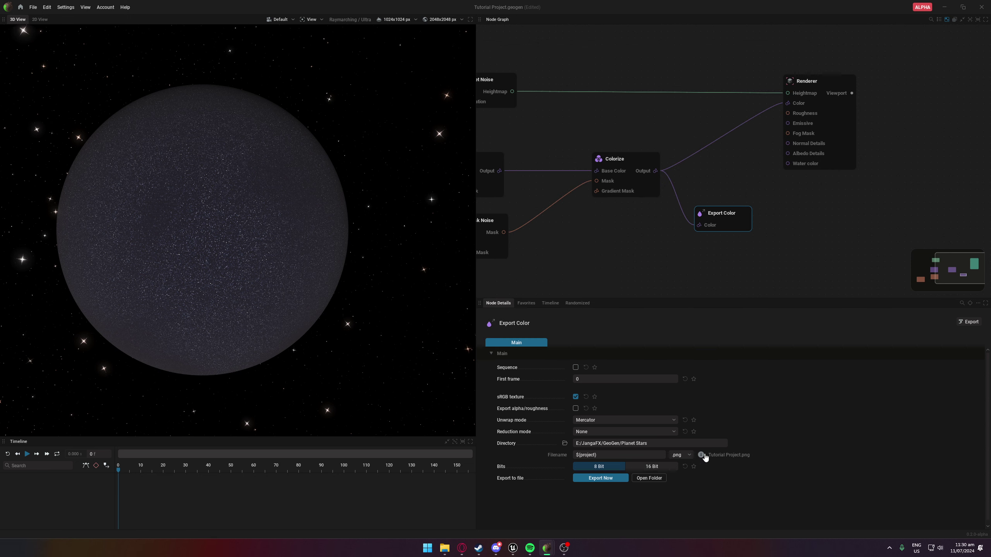
Name the export file Stars and export the color texture as an 8-bit PNG
left_click(613, 456)
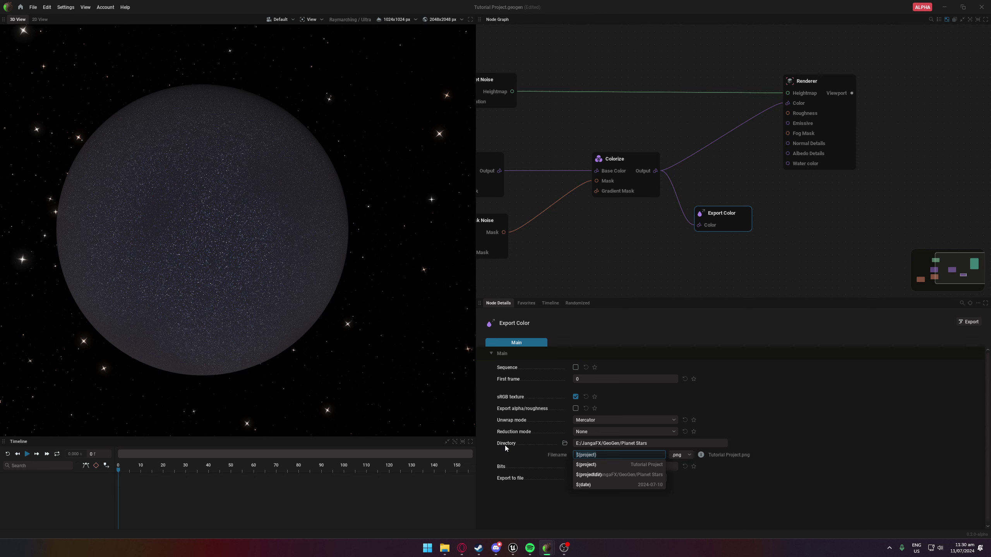
type("Stars")
key("Return")
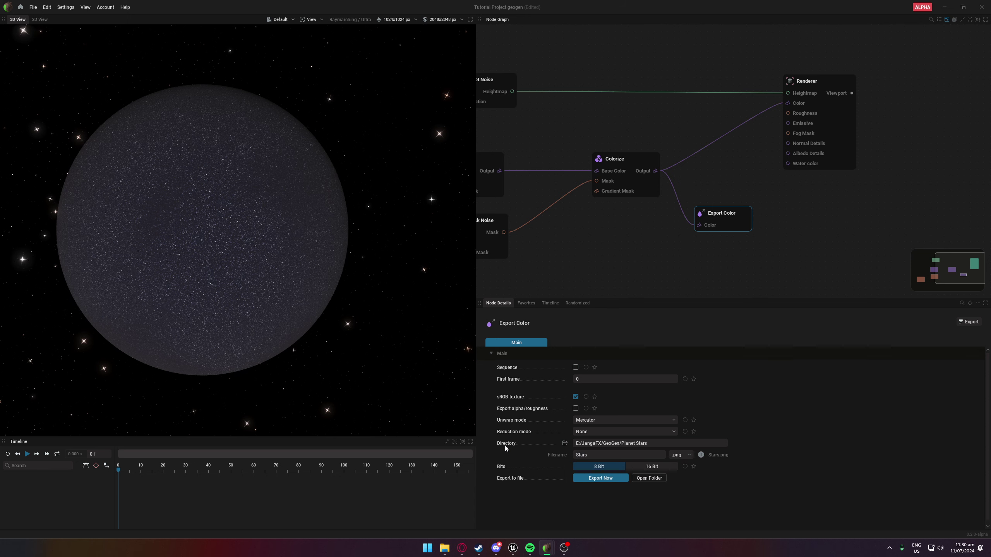
left_click(586, 481)
middle_click_drag(568, 226, 722, 254)
left_click(429, 20)
left_click(542, 117)
Group the Colorize, Planet Mask Noise and Export Color nodes in a comment named Stars
scroll(553, 164, "down", 1)
middle_click_drag(553, 170, 579, 44)
scroll(589, 105, "down", 2)
scroll(604, 122, "down", 3)
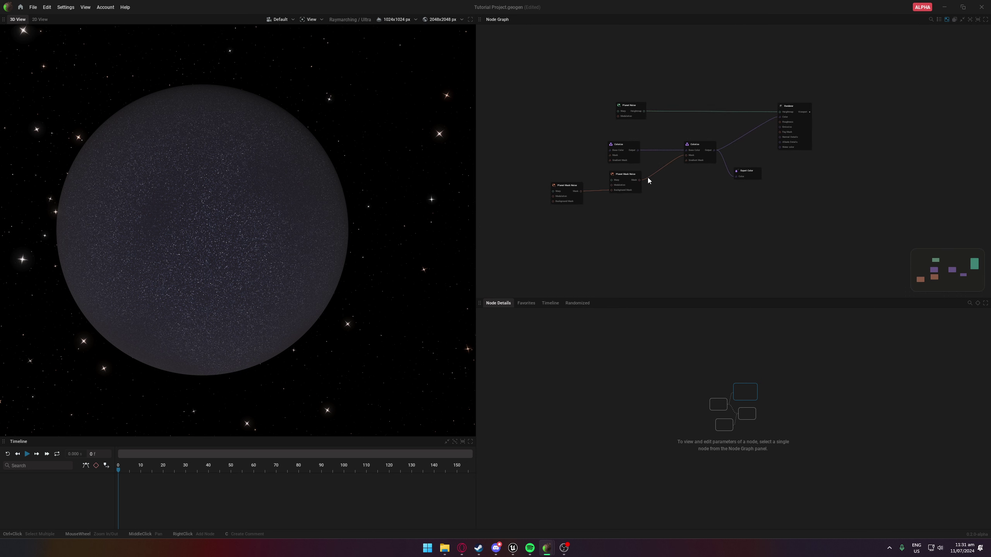
left_click_drag(506, 138, 764, 260)
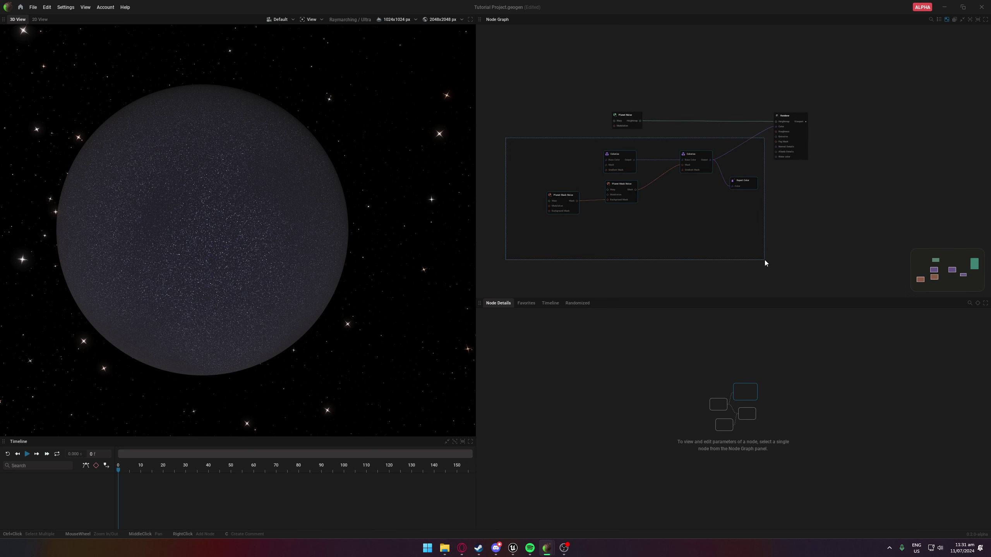
type("c")
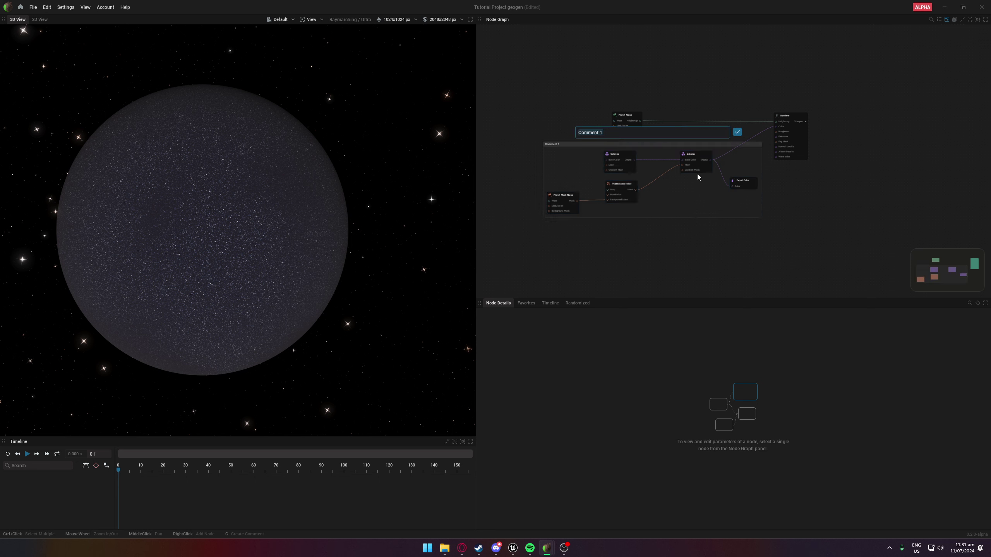
type("Stars")
key("Return")
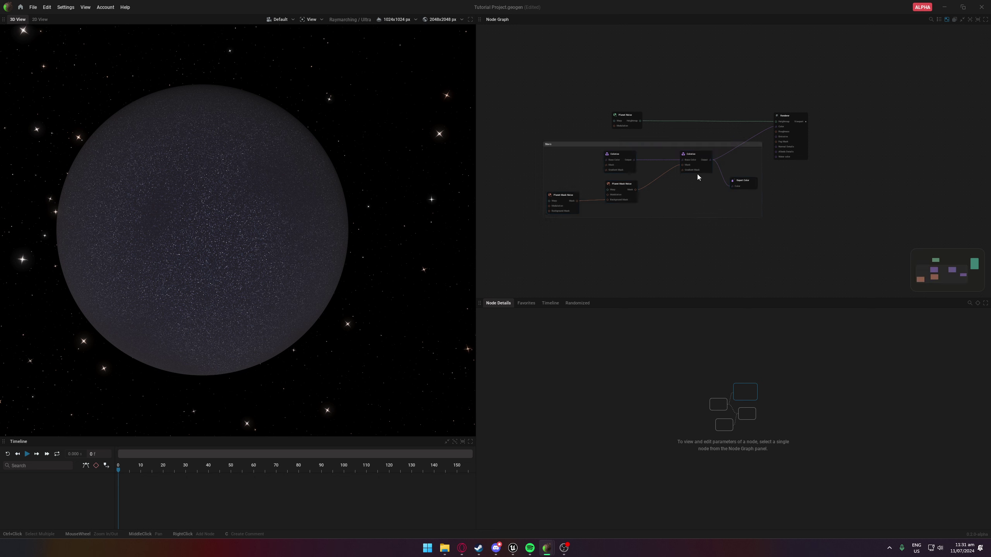
Move the Stars group below the remaining nodes and disconnect it from the Renderer's Color input
left_click_drag(654, 145, 658, 237)
left_click_drag(776, 126, 747, 181)
scroll(742, 144, "up", 3)
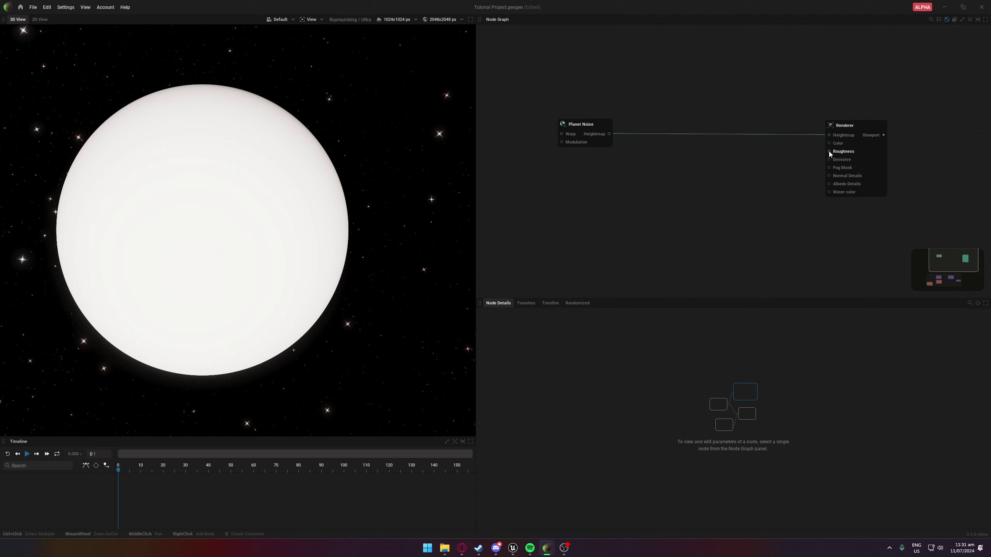
Add a new Colorize node feeding the Renderer's Color input and place it between Planet Noise and the Renderer
left_click_drag(830, 146, 676, 209)
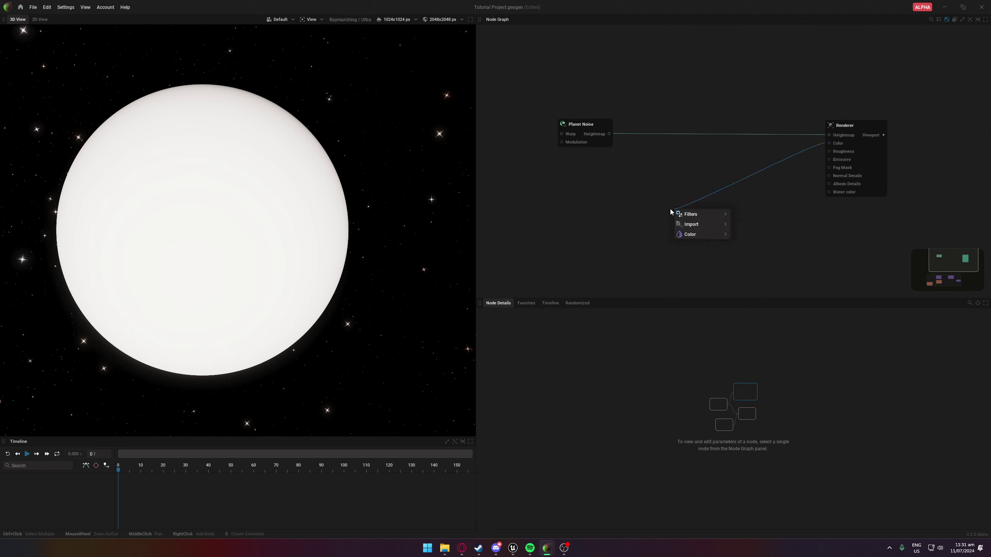
mouse_move(694, 235)
left_click(747, 234)
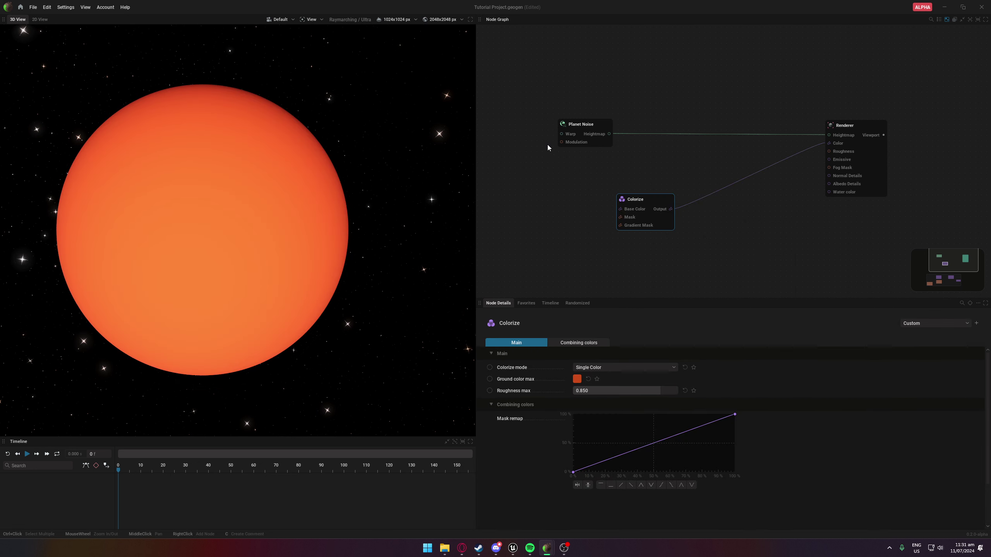
left_click_drag(622, 206, 650, 200)
Add a Planet Mask Weather node on the Planet Noise heightmap and connect its mask to the Colorize node's Gradient Mask
left_click_drag(609, 134, 598, 200)
mouse_move(624, 216)
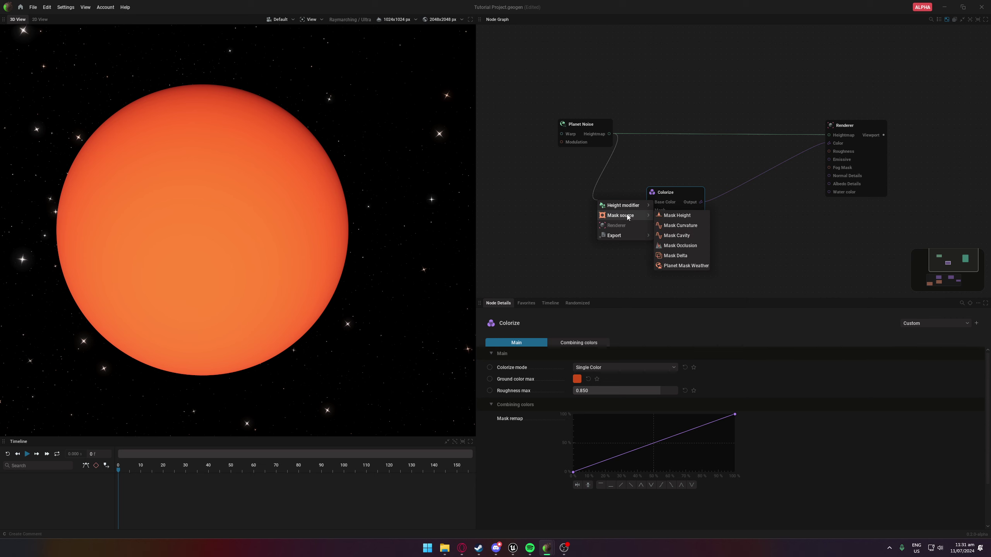
left_click(683, 266)
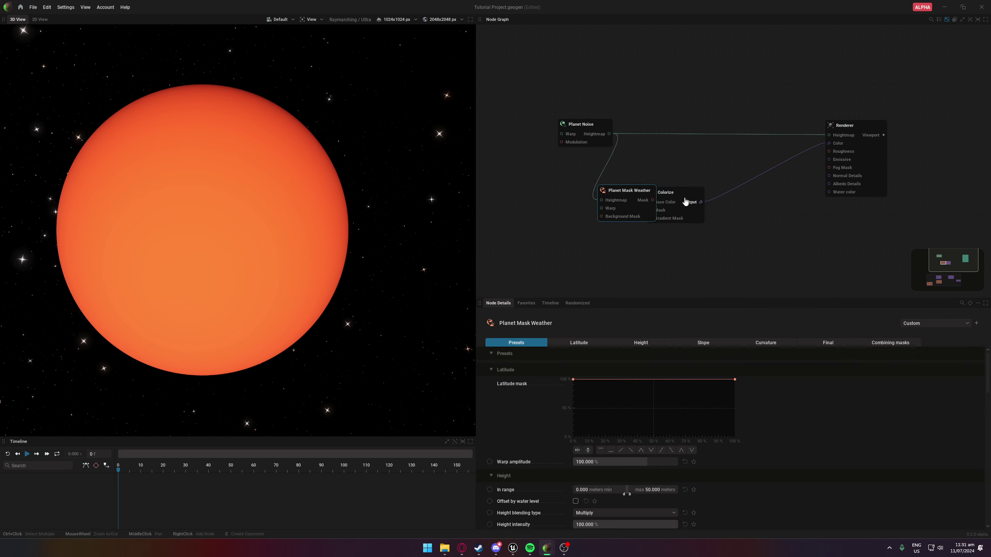
left_click_drag(683, 194, 721, 189)
left_click_drag(652, 200, 691, 213)
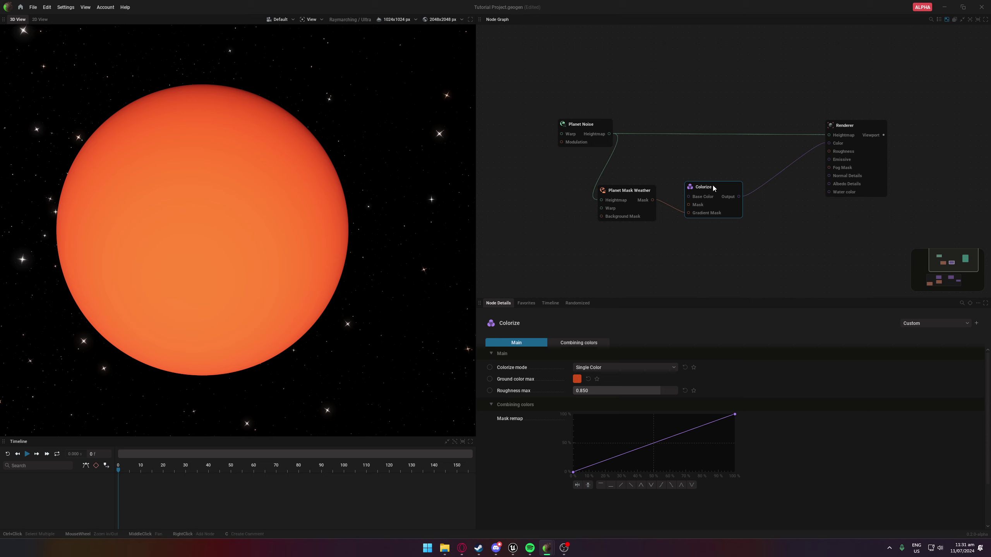
Set the Colorize mode to Two Color Interpolation and make the ground color min a saturated blue
left_click(586, 368)
left_click(591, 387)
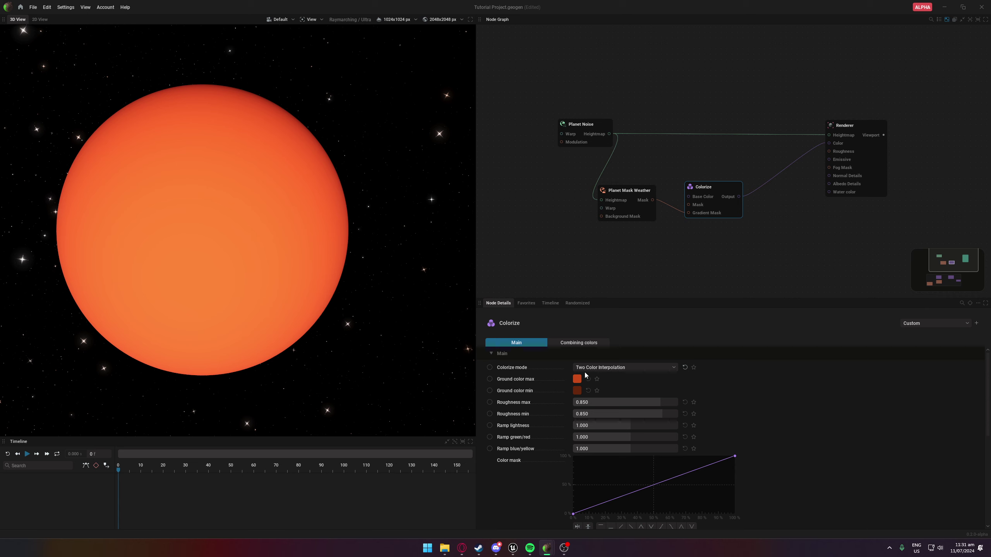
left_click(577, 379)
left_click(809, 415)
left_click(575, 391)
left_click(606, 420)
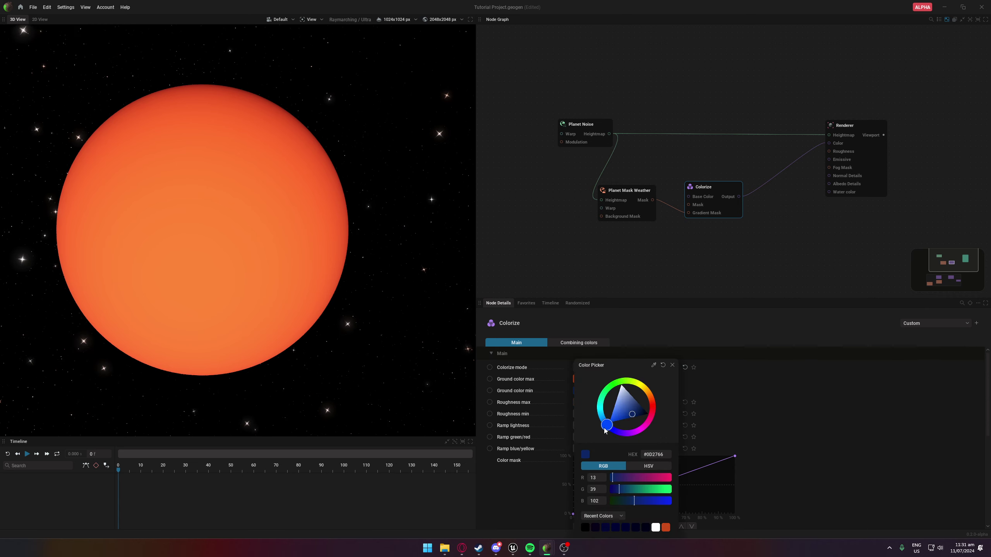
left_click(612, 420)
left_click(754, 401)
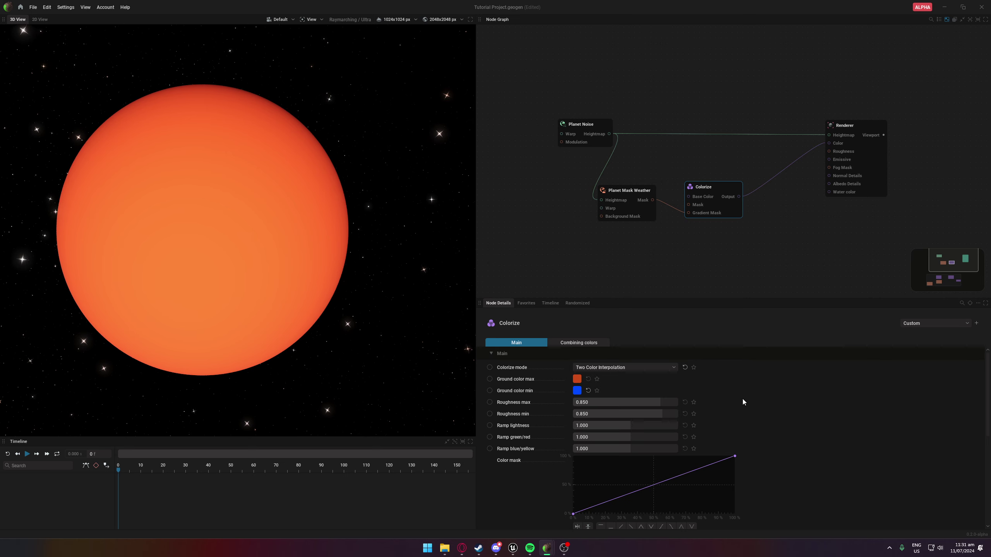
Set the Colorize node's ground color max to bright cyan, #00DCFF
left_click(576, 379)
left_click_drag(605, 415, 575, 404)
left_click_drag(163, 234, 235, 257)
scroll(235, 257, "up", 2)
middle_click_drag(835, 196, 765, 225)
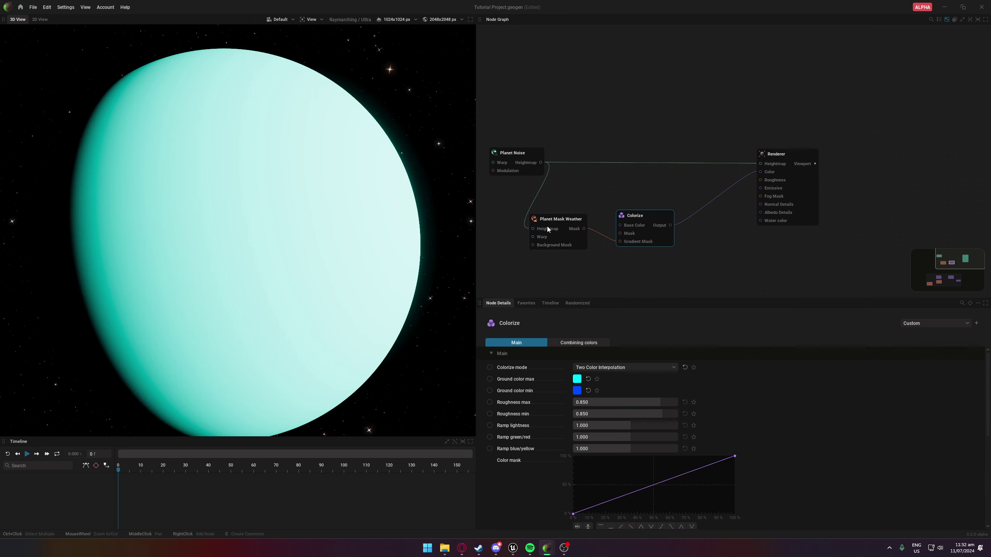
scroll(159, 228, "down", 2)
left_click_drag(160, 227, 224, 312)
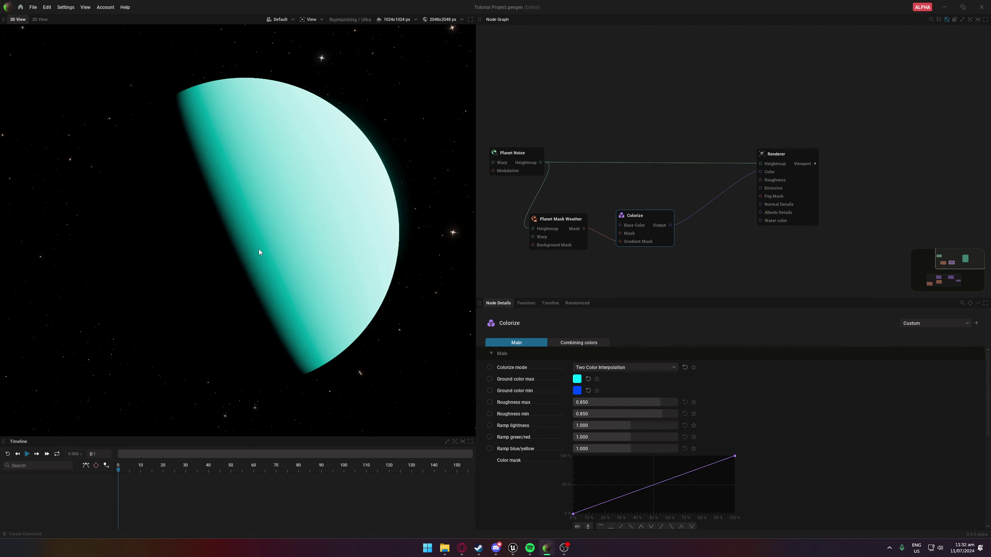
left_click(578, 379)
left_click_drag(606, 412, 601, 414)
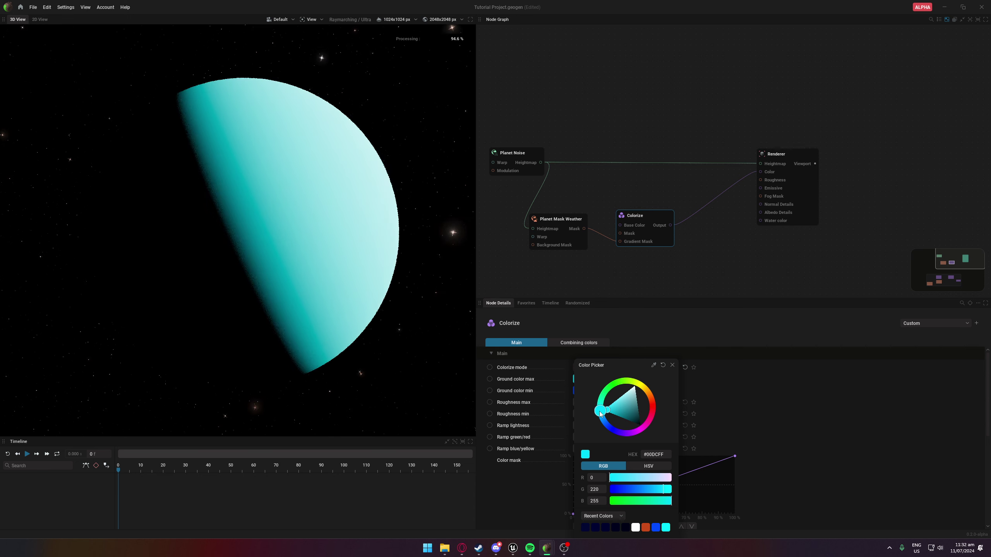
Lower the starting point of the Planet Mask Weather node's latitude mask curve to 0%, keeping its end at 100%
scroll(542, 212, "up", 2)
left_click(599, 227)
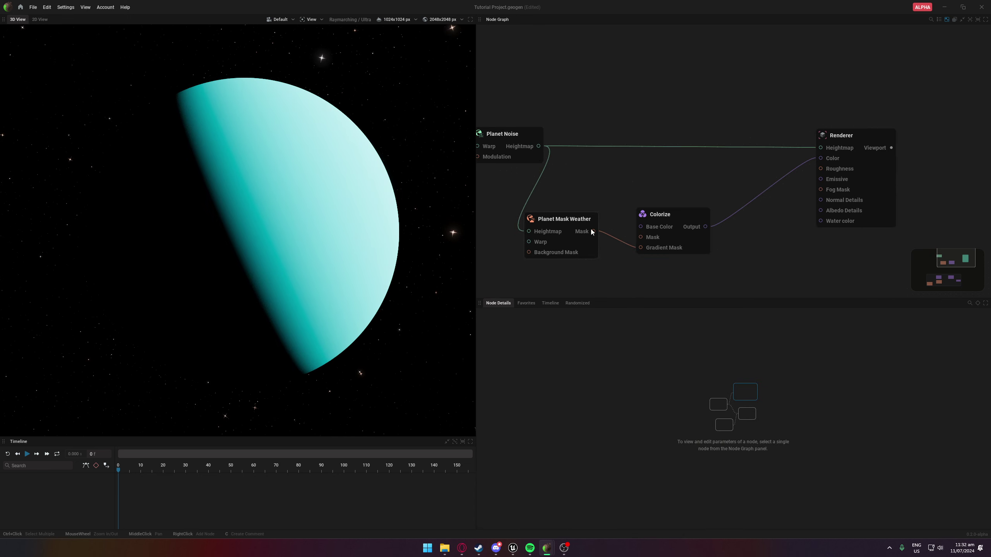
left_click(599, 227)
scroll(668, 406, "down", 5)
scroll(667, 412, "up", 1)
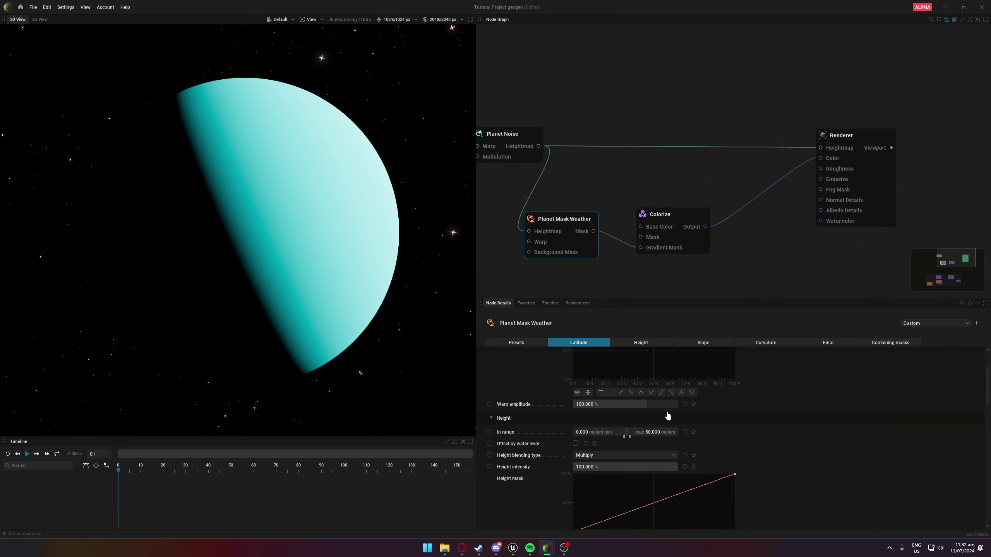
scroll(667, 413, "up", 2)
left_click_drag(571, 381, 506, 445)
left_click_drag(351, 230, 66, 230)
left_click_drag(312, 292, 350, 292)
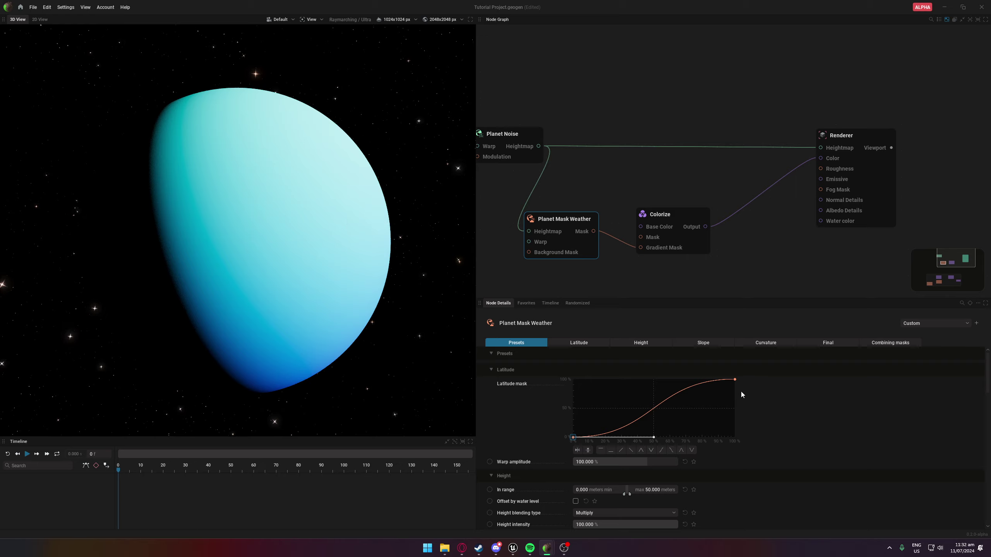
Adjust the latitude curve's starting tangent, and replace the curve with the smooth ascending preset from 0% to 100%
left_click_drag(652, 437, 705, 436)
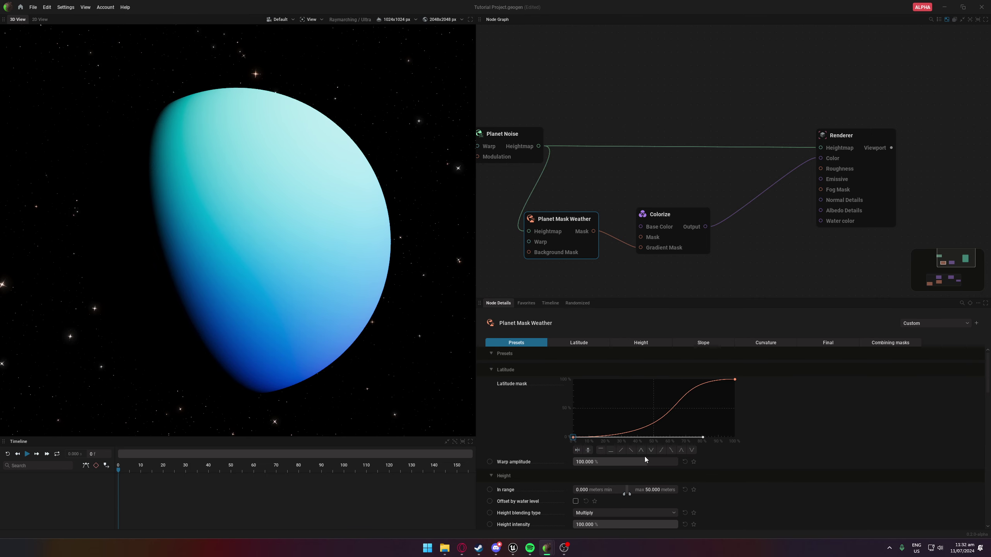
left_click(660, 451)
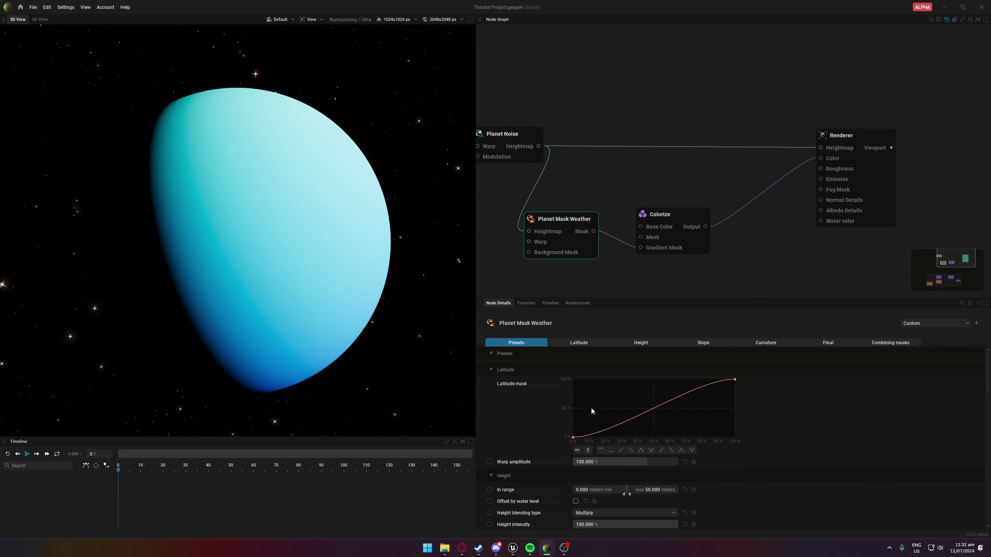
left_click(666, 215)
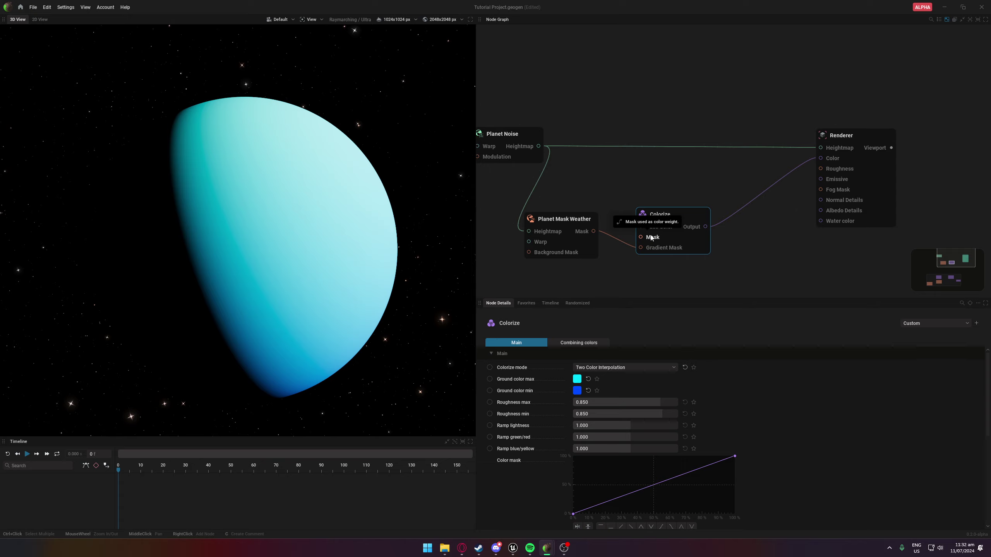
left_click_drag(407, 246, 370, 312)
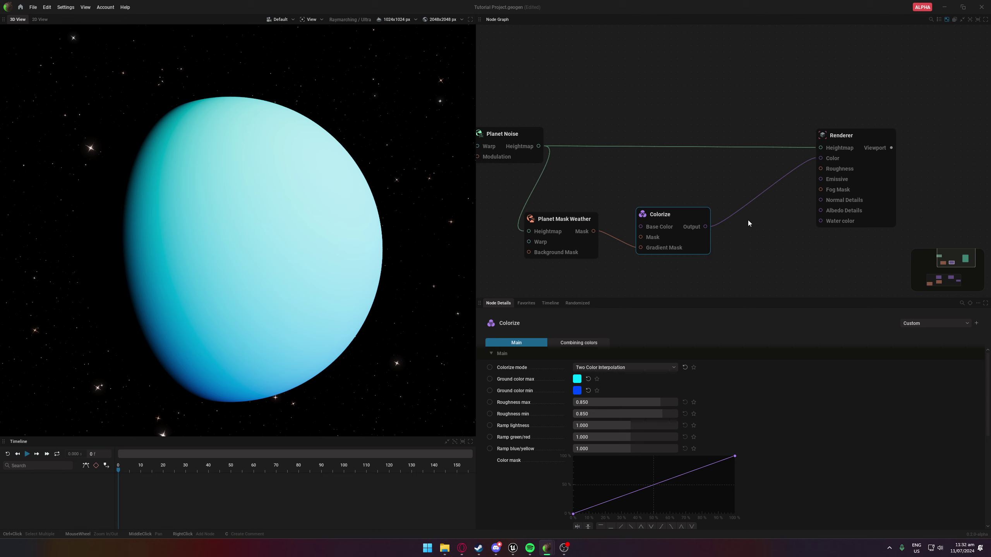
Add a second Colorize node with the first one's Output as Base Color, and connect its Output to the Renderer's Color input
left_click_drag(837, 148, 903, 147)
left_click_drag(705, 226, 745, 230)
mouse_move(769, 258)
left_click(825, 266)
left_click_drag(811, 226, 892, 159)
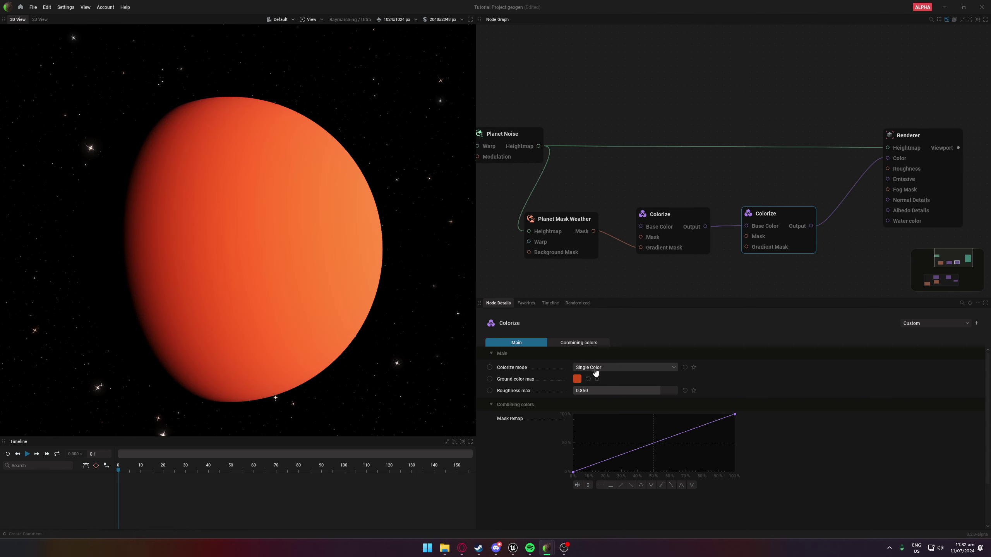
Set the second Colorize node's ground color max to white, #FFFFFF
left_click(577, 380)
left_click_drag(617, 415, 621, 428)
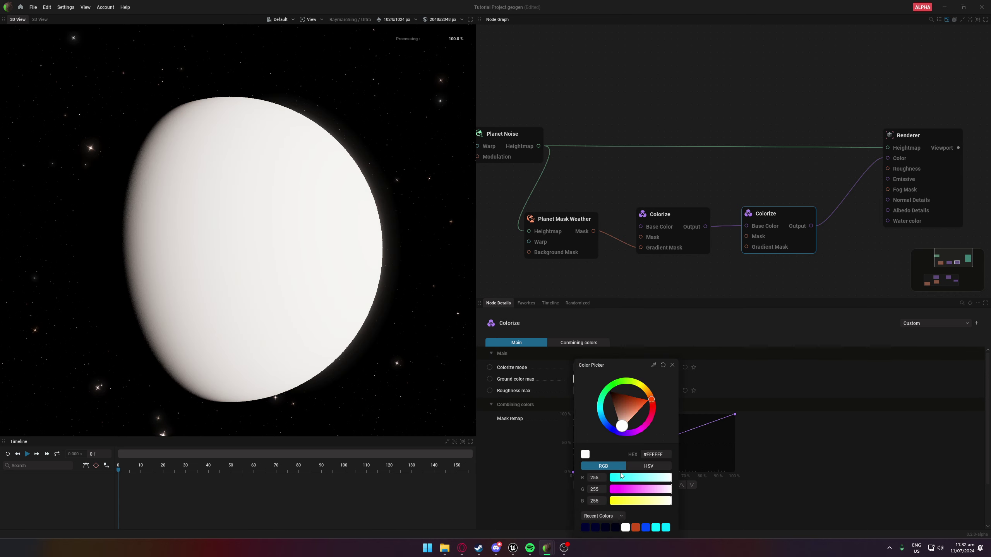
left_click(668, 268)
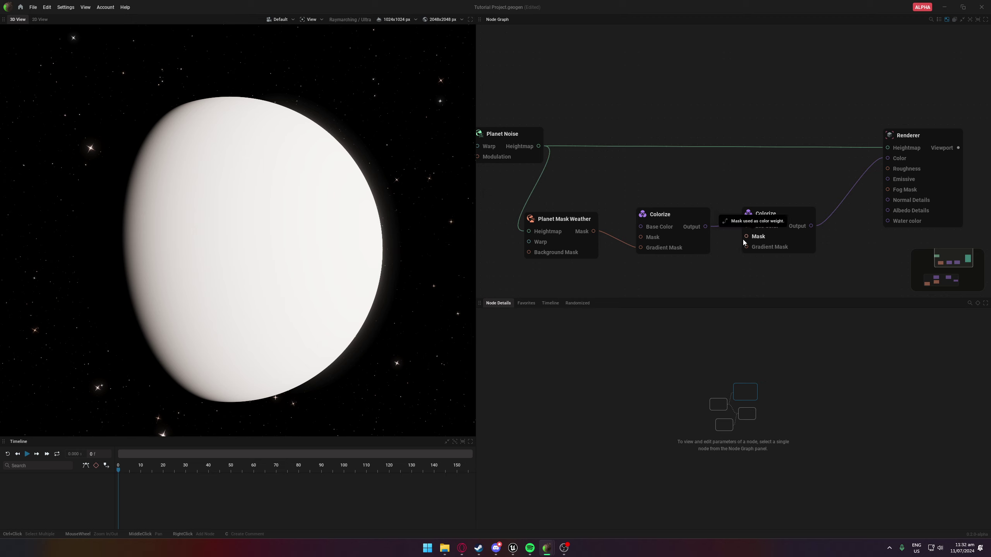
Add a Planet Mask Weather node feeding the second Colorize node's Mask input, and place it below the first Colorize node
left_click_drag(745, 238, 667, 288)
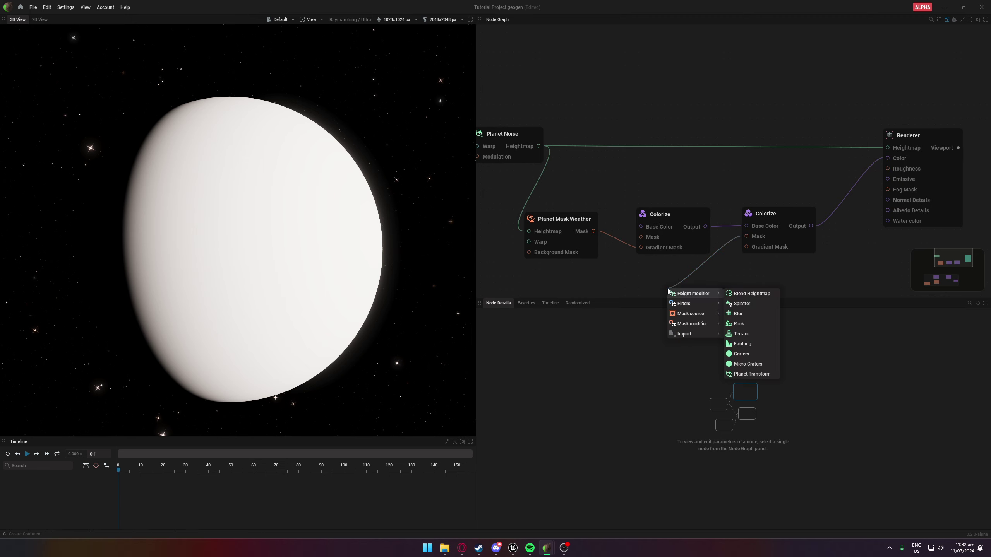
mouse_move(689, 316)
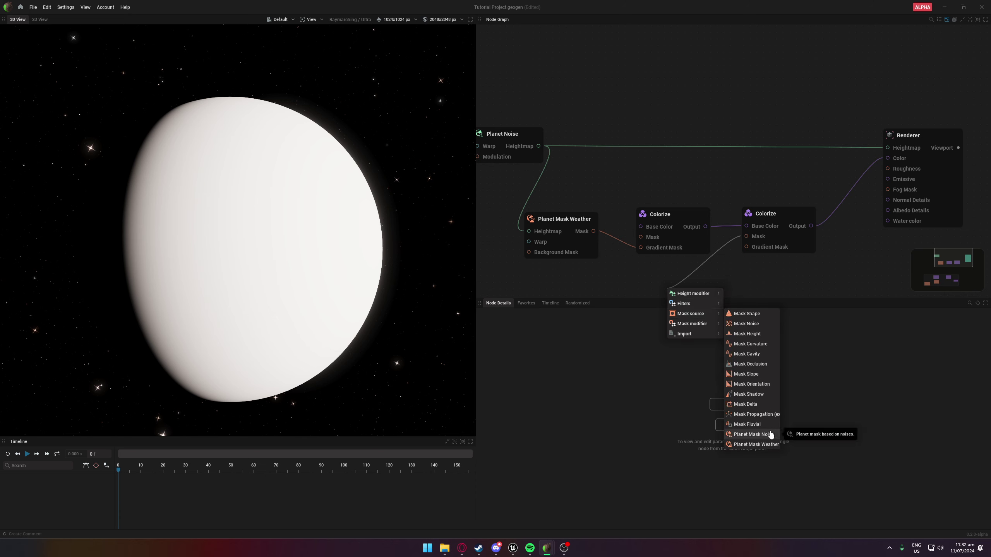
left_click(767, 445)
left_click_drag(627, 279, 672, 273)
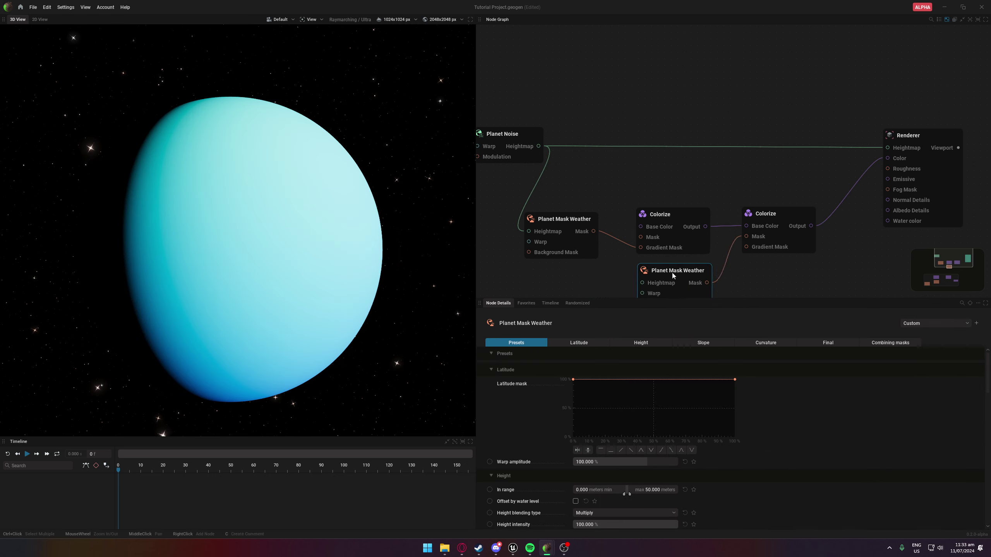
middle_click_drag(614, 258, 621, 208)
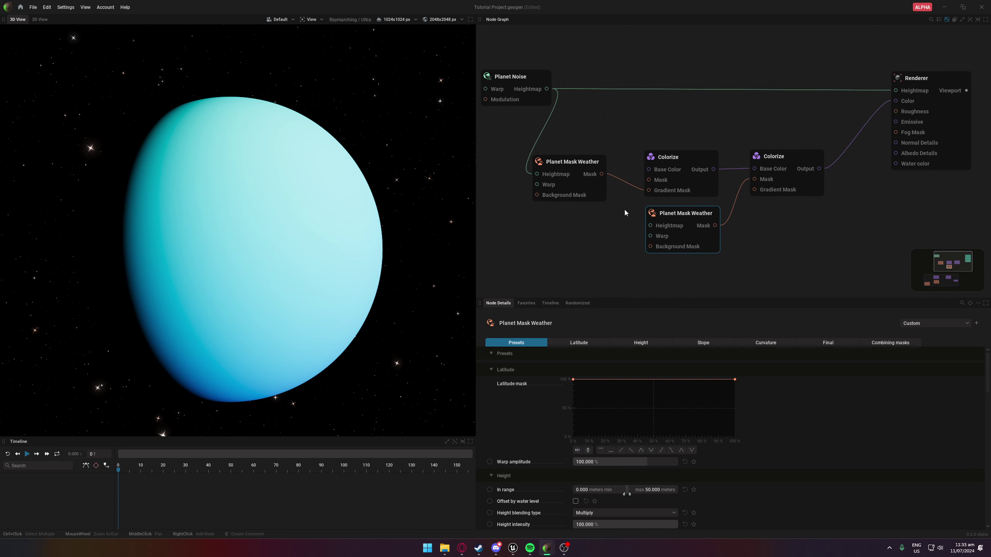